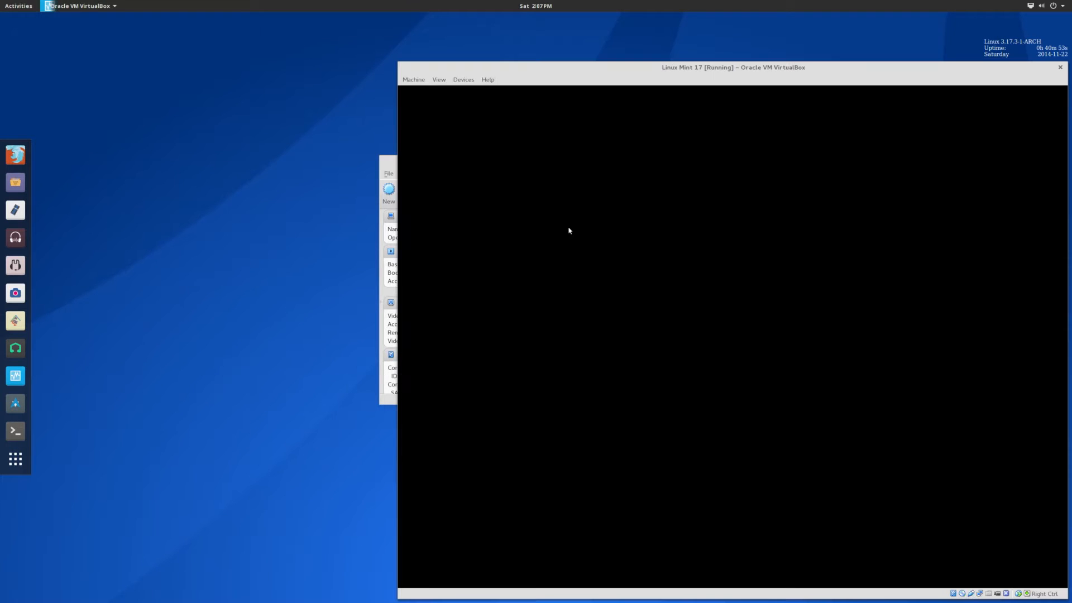
Drag the Linux Mint 17 [Running] window toward the centre of the screen.
{"action": "left_click_drag", "start_coordinate": [612, 70], "coordinate": [440, 43]}
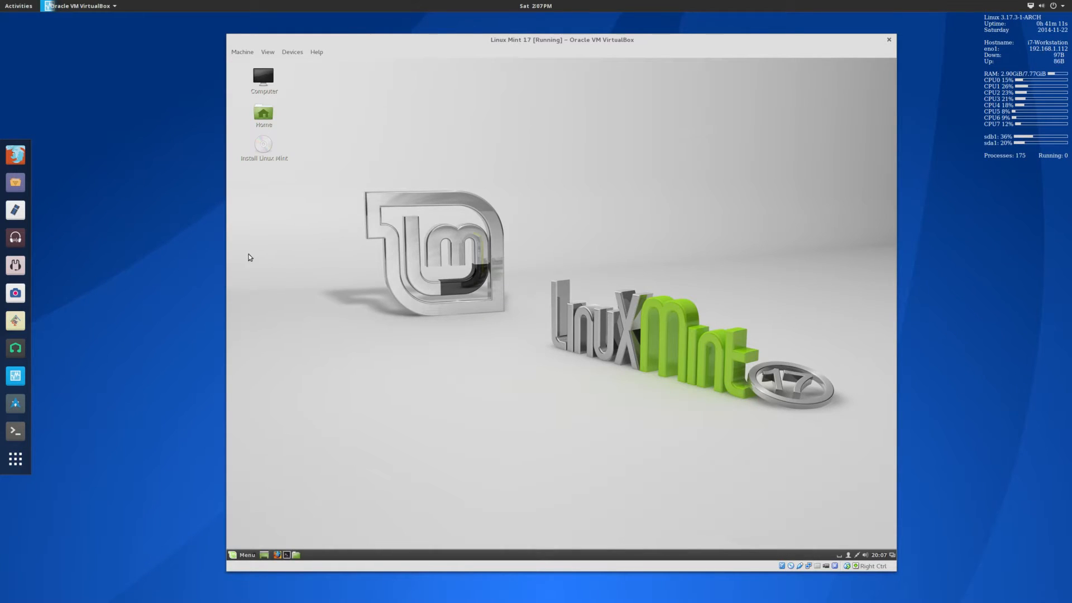
Start the Linux Mint installer from the Install Linux Mint desktop icon.
{"action": "left_click_drag", "start_coordinate": [338, 142], "coordinate": [581, 163]}
{"action": "left_click", "coordinate": [252, 556]}
{"action": "left_click", "coordinate": [253, 555]}
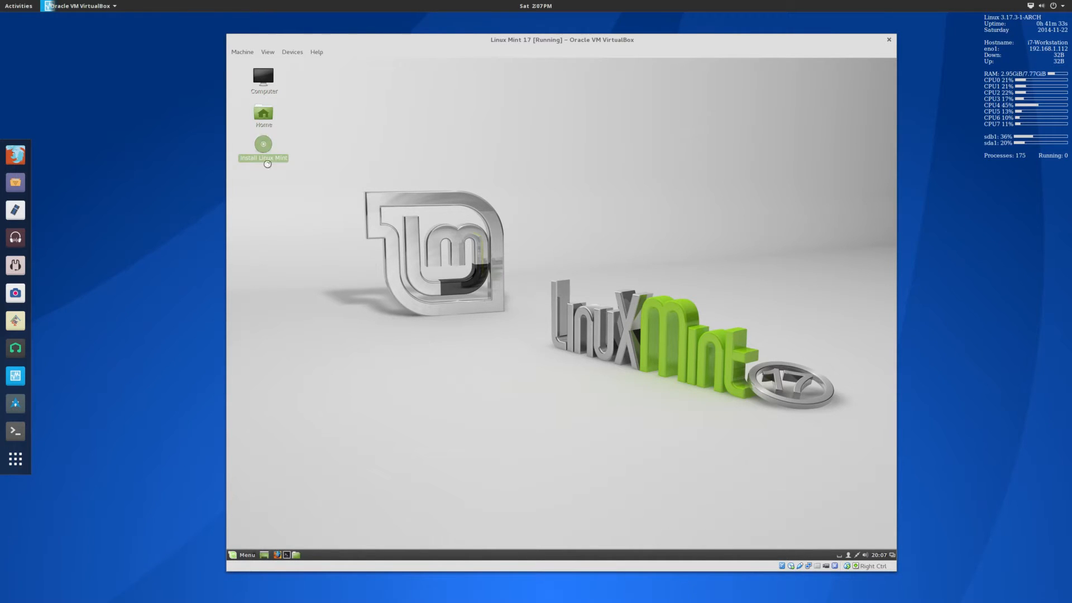
{"action": "double_click", "coordinate": [263, 145]}
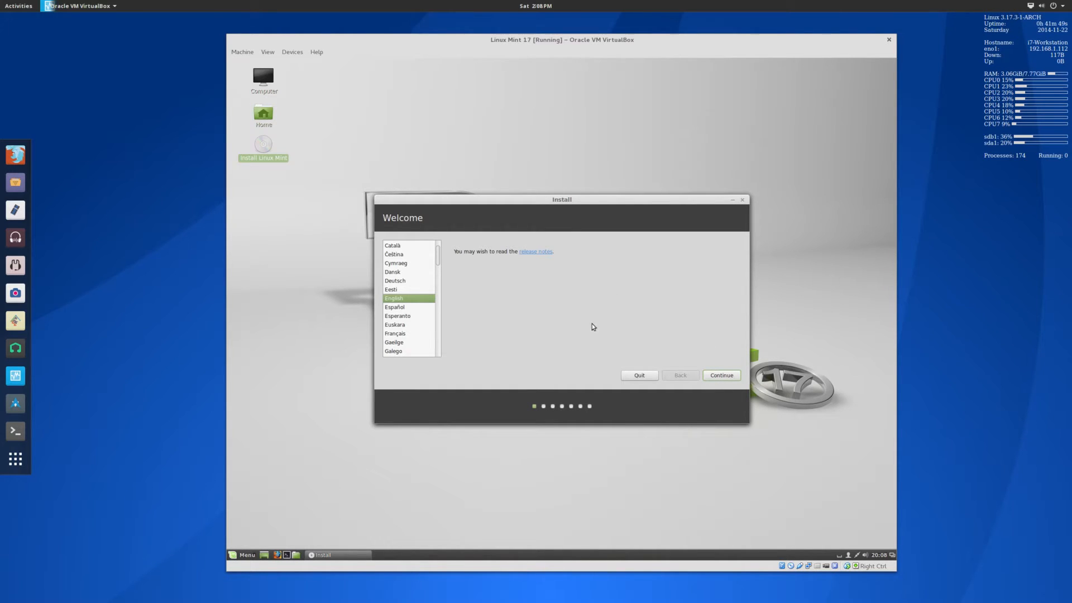
Continue past the English Welcome page and the Preparing to install Linux Mint page.
{"action": "left_click", "coordinate": [722, 377]}
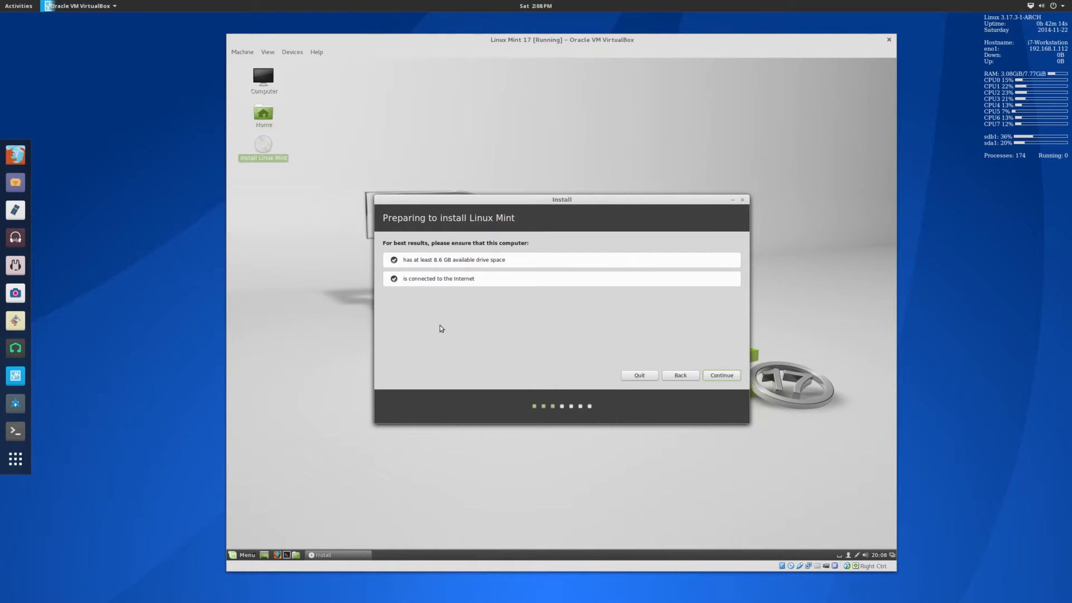
{"action": "left_click", "coordinate": [720, 376]}
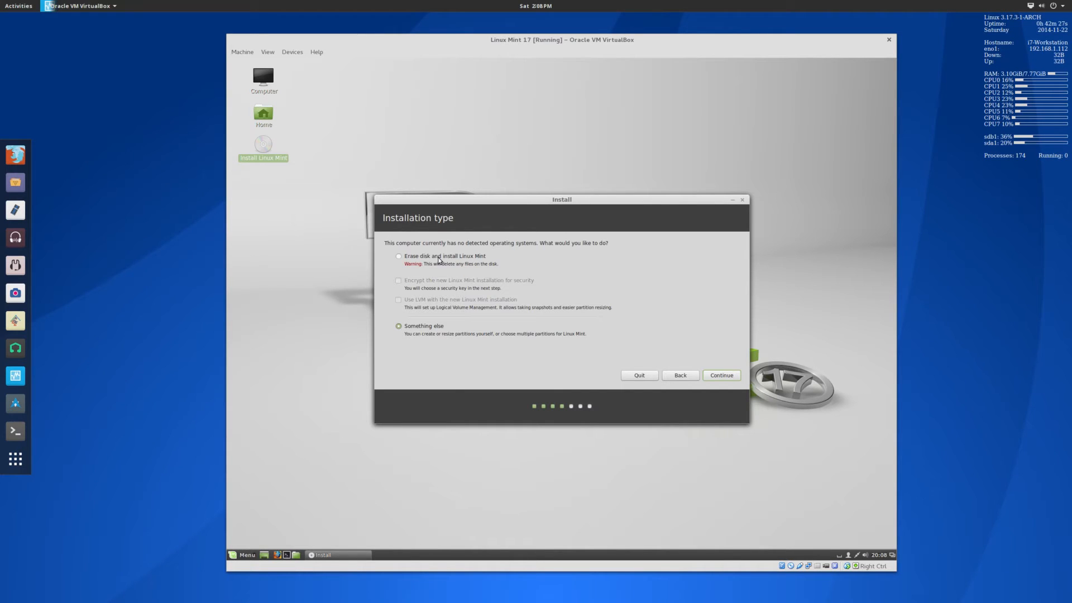
Install Now, accept Chicago and the English (US) keyboard, and enter the new user's account details.
{"action": "left_click", "coordinate": [713, 377]}
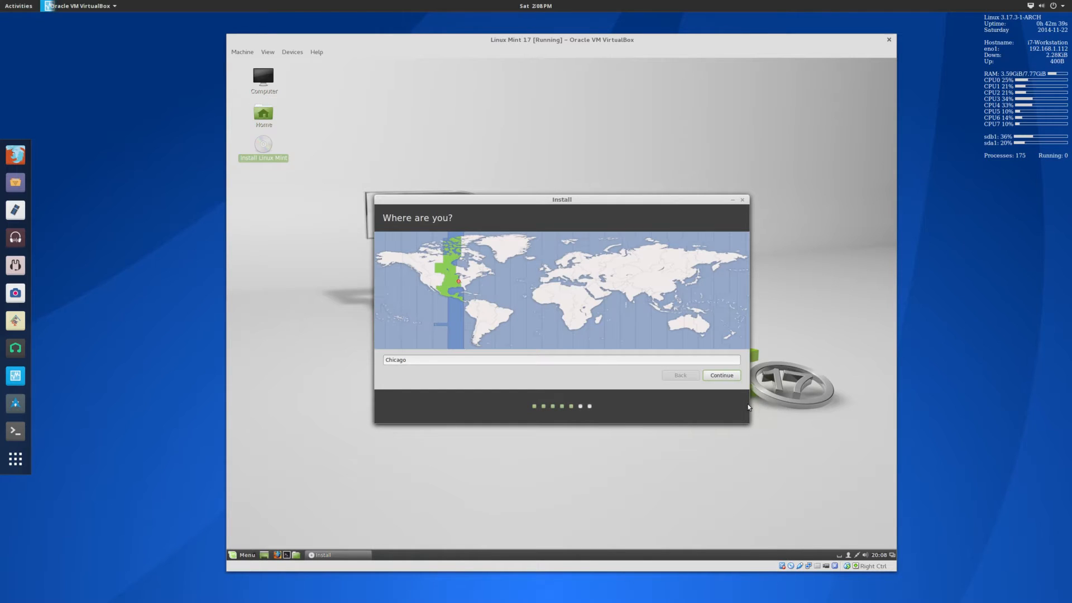
{"action": "left_click", "coordinate": [721, 375]}
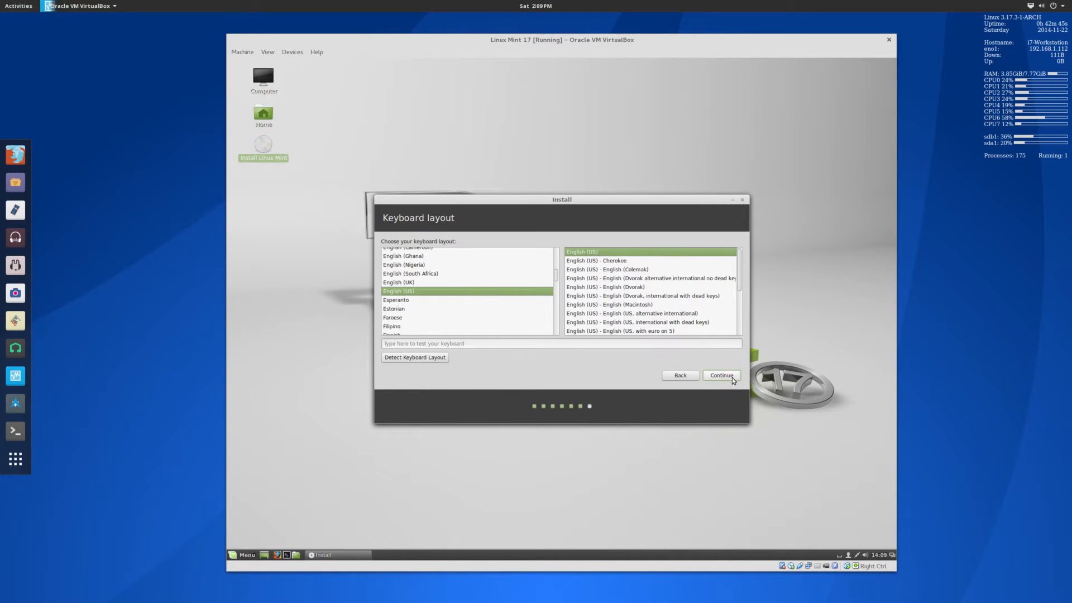
{"action": "left_click", "coordinate": [726, 375]}
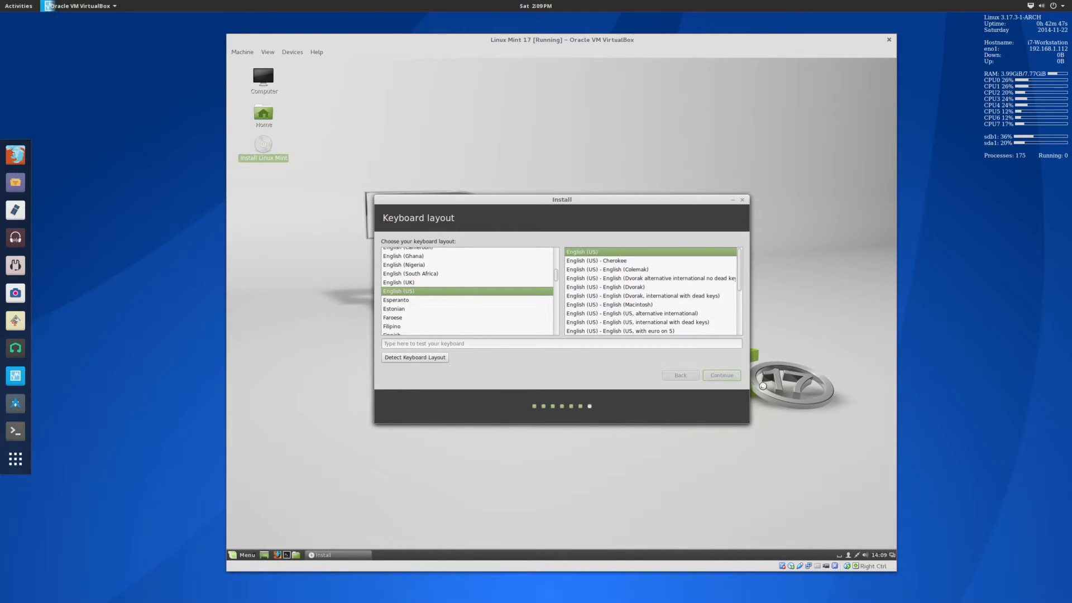
{"action": "type", "text": "Jacob Kauff"}
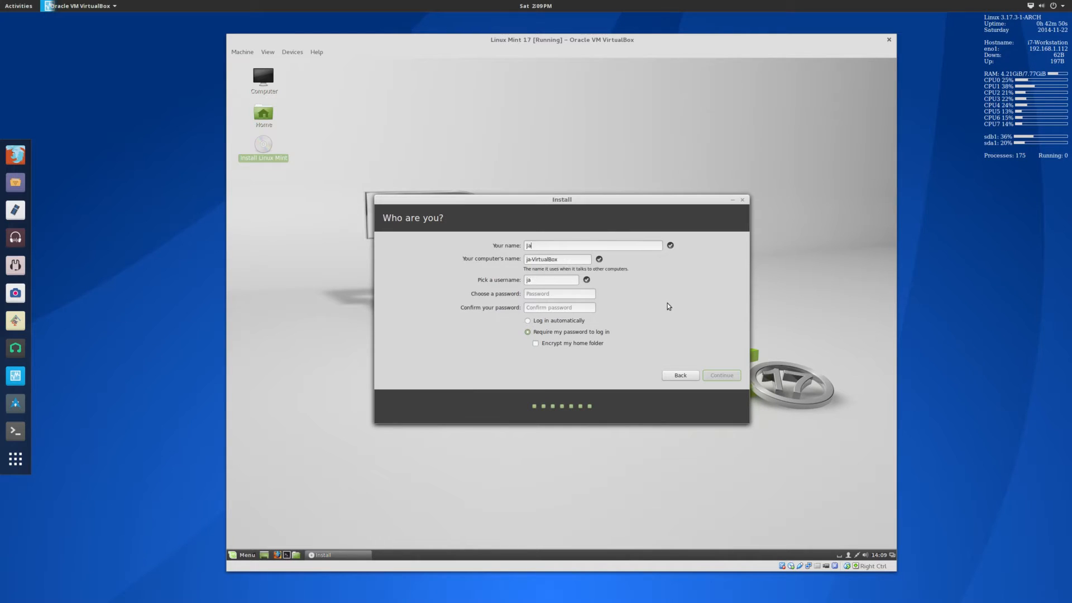
{"action": "type", "text": "mann"}
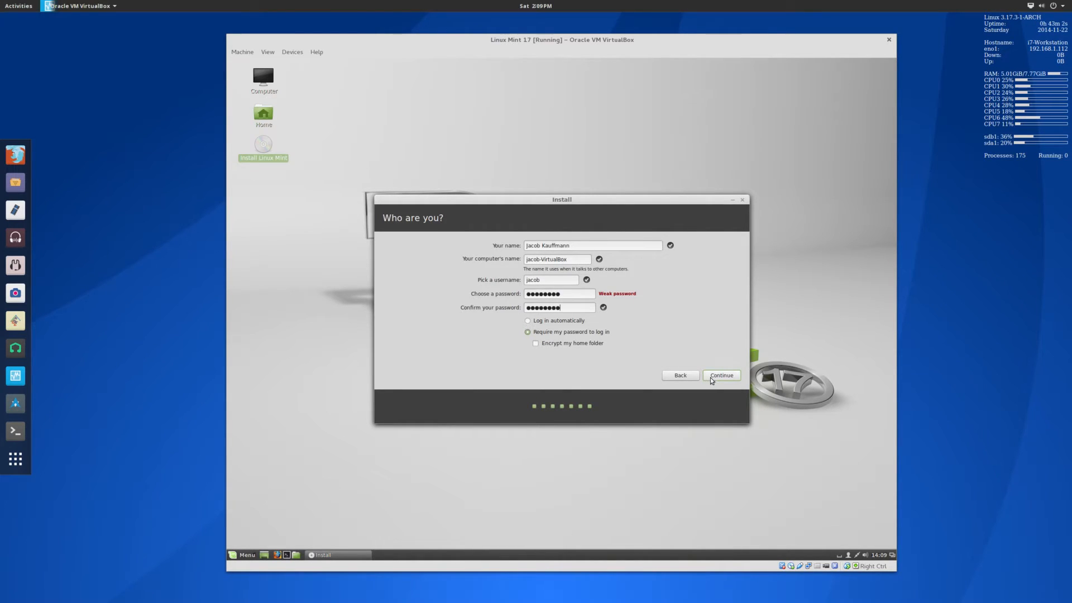
{"action": "left_click", "coordinate": [710, 377]}
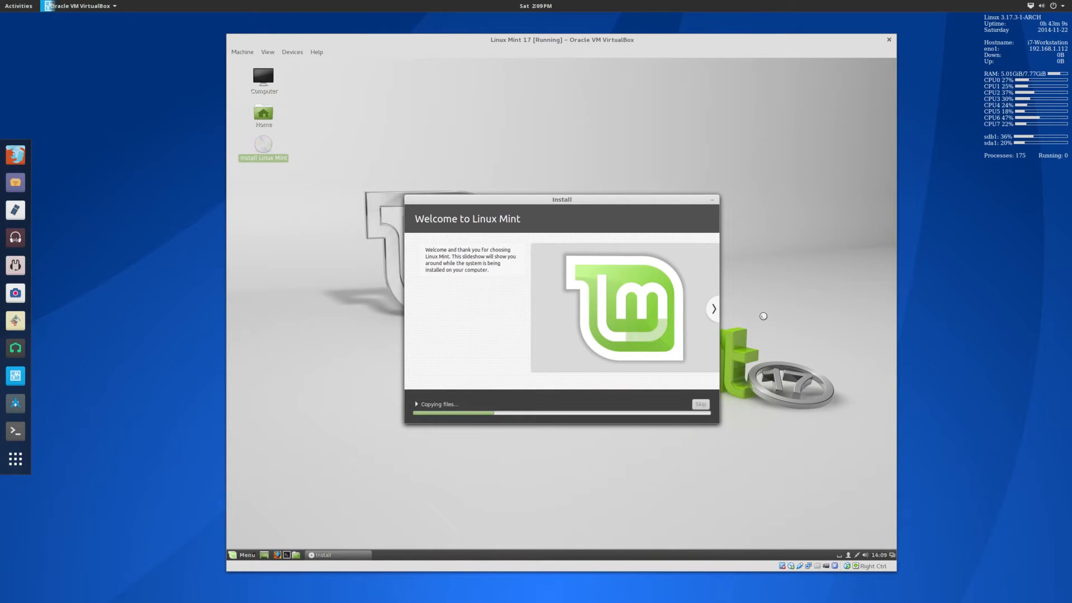
Page the slideshow through Listen to music, Watch videos, and Manage your photos.
{"action": "left_click", "coordinate": [710, 310]}
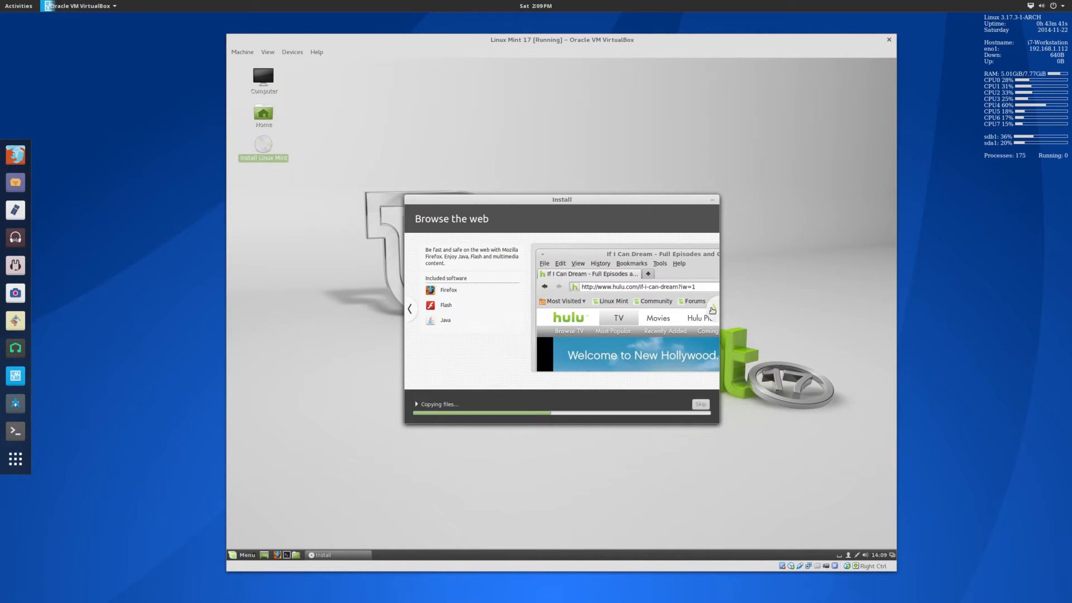
{"action": "left_click", "coordinate": [712, 311]}
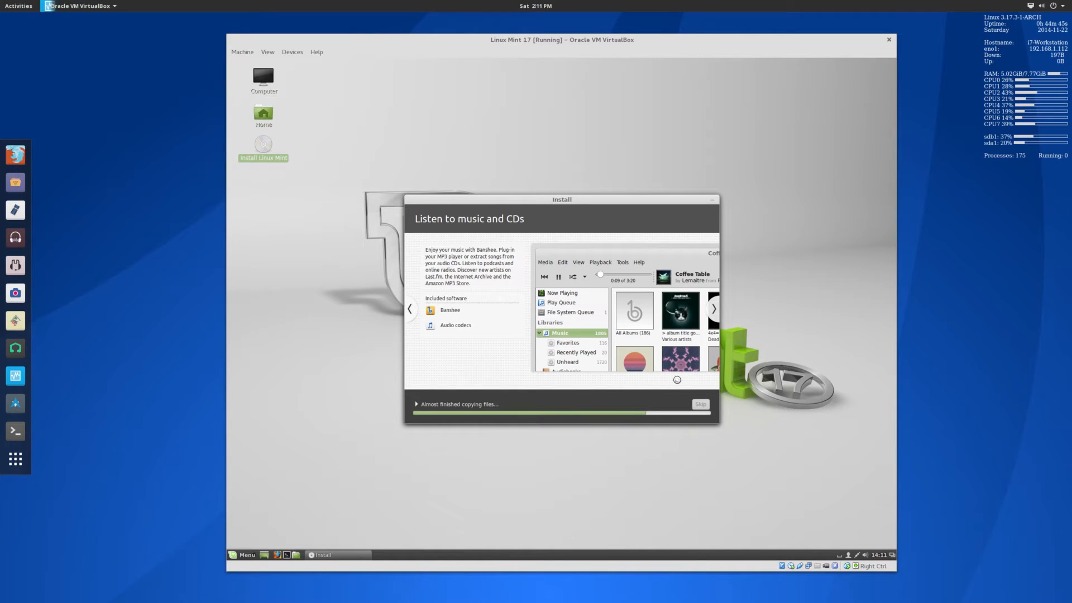
{"action": "left_click", "coordinate": [712, 313]}
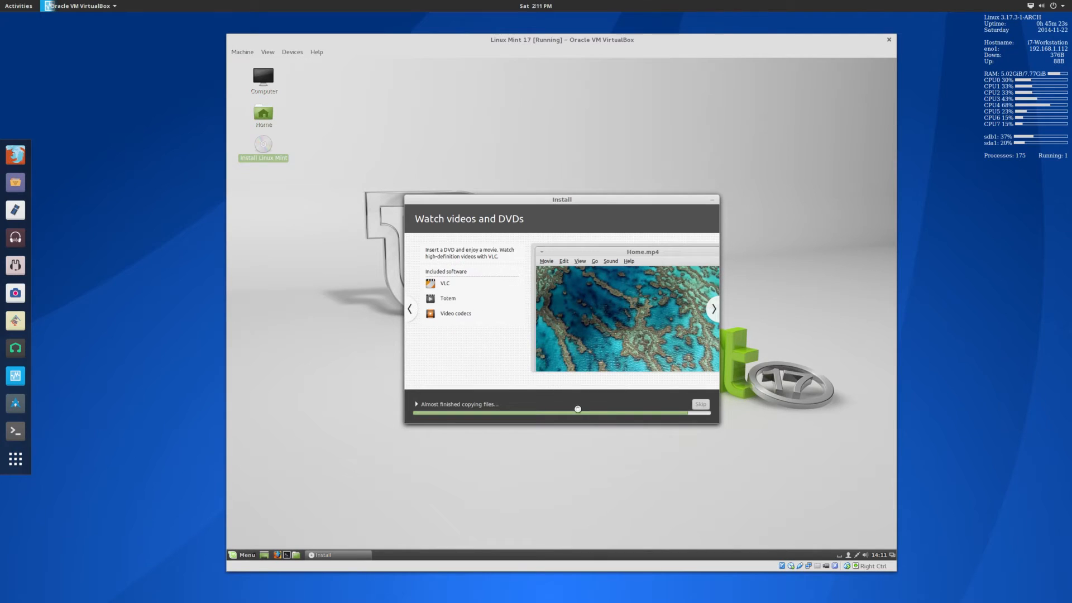
{"action": "left_click", "coordinate": [713, 309]}
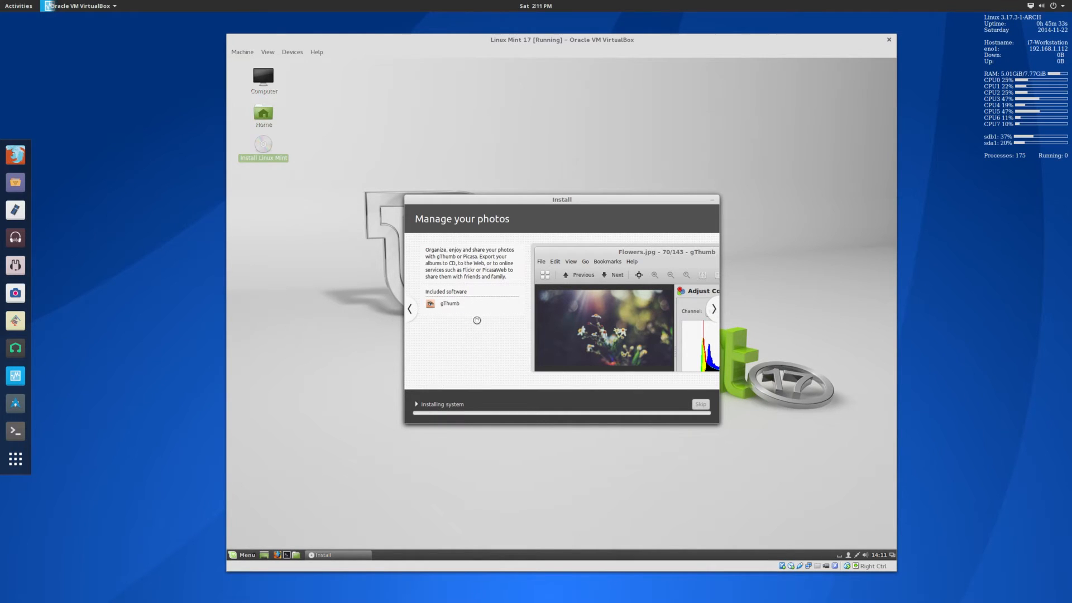
Advance the installer slideshow through Stay connected to the Be productive slide.
{"action": "left_click", "coordinate": [244, 555]}
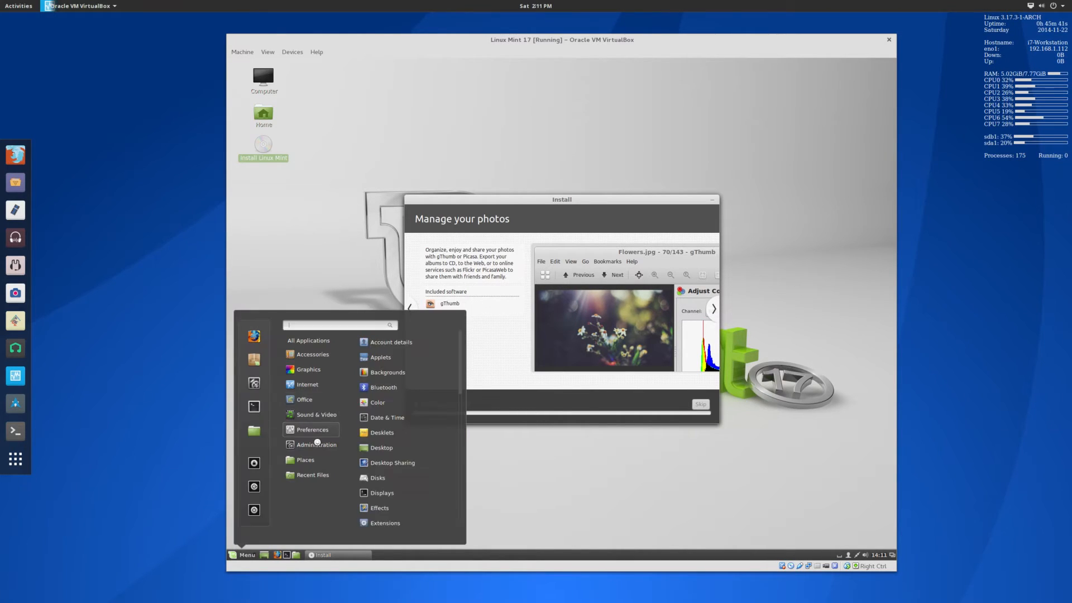
{"action": "left_click", "coordinate": [335, 273]}
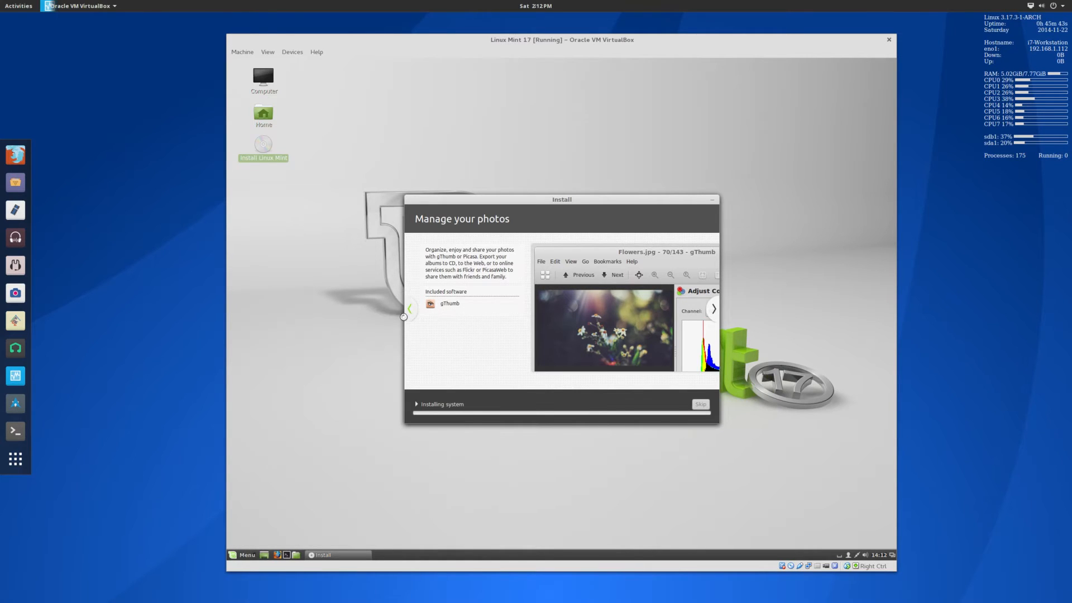
{"action": "left_click", "coordinate": [713, 309]}
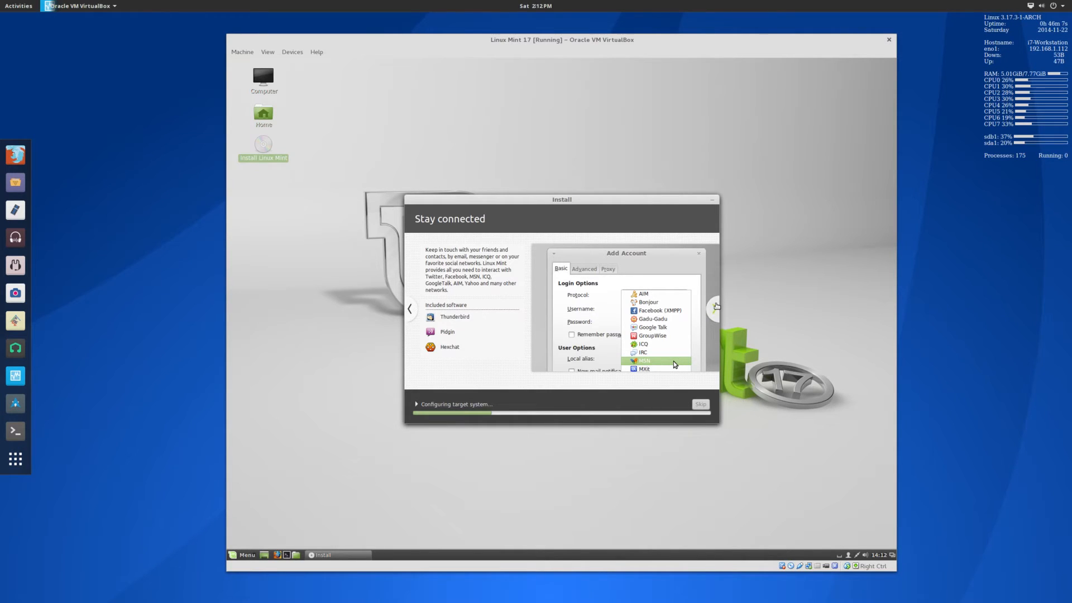
{"action": "left_click", "coordinate": [714, 309]}
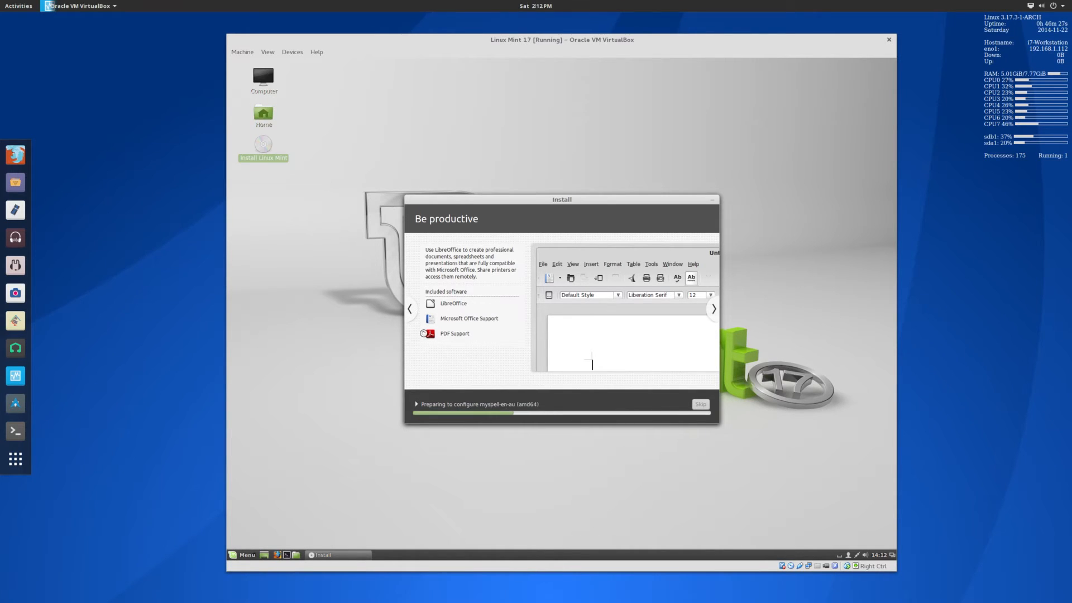
Browse the Mint Menu categories, then close the menu.
{"action": "left_click", "coordinate": [249, 552]}
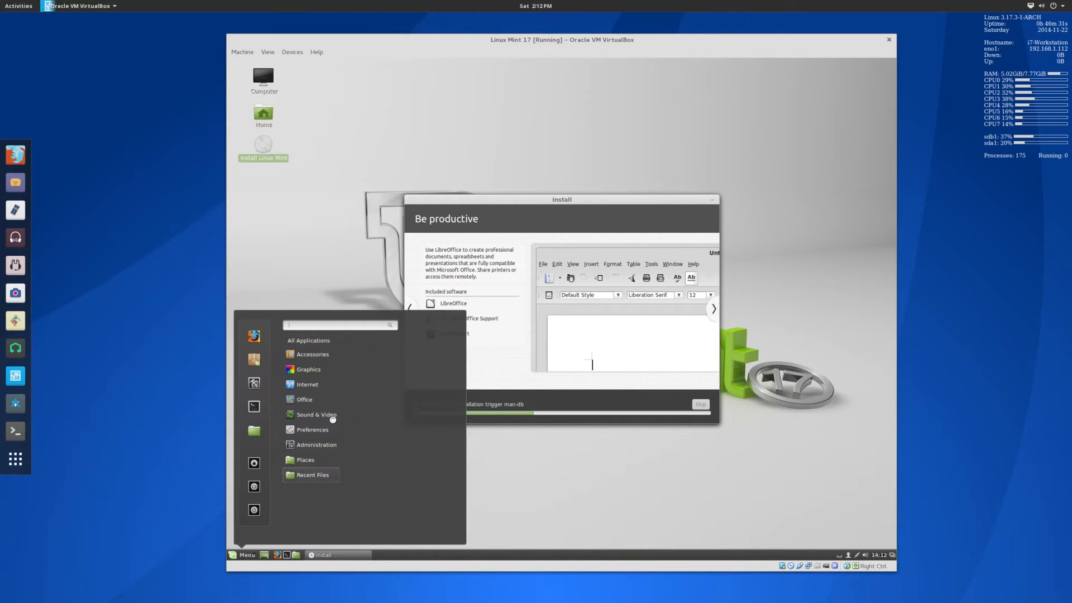
{"action": "mouse_move", "coordinate": [327, 402]}
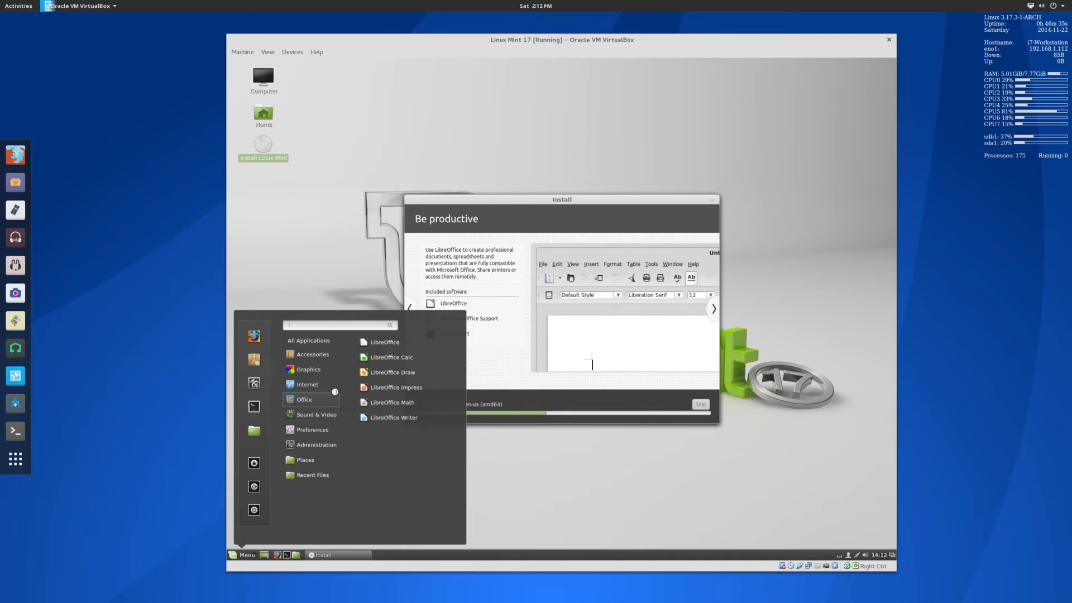
{"action": "mouse_move", "coordinate": [331, 433]}
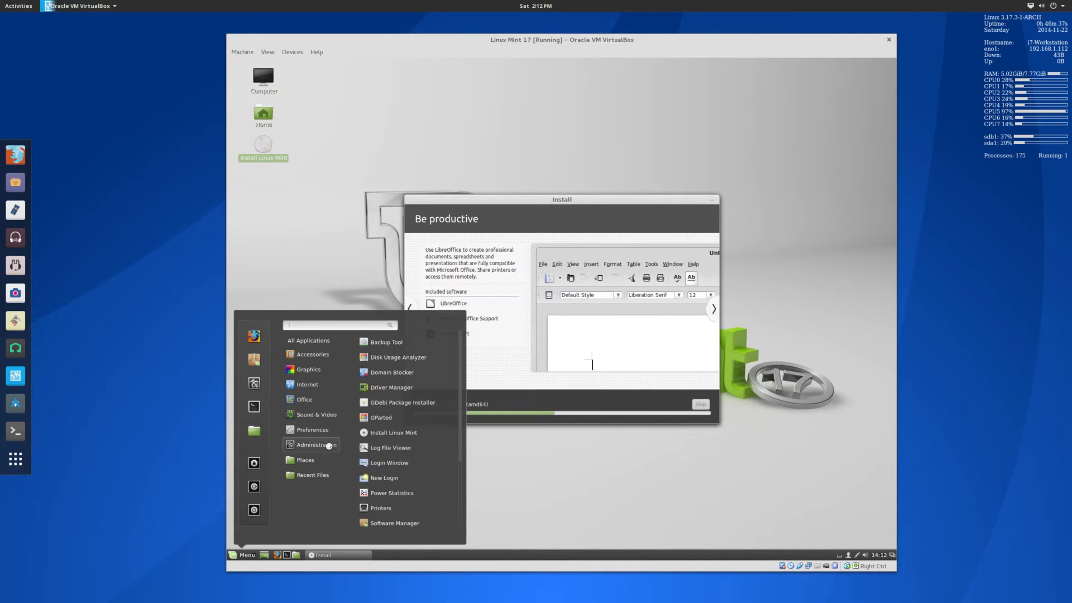
{"action": "left_click", "coordinate": [466, 278]}
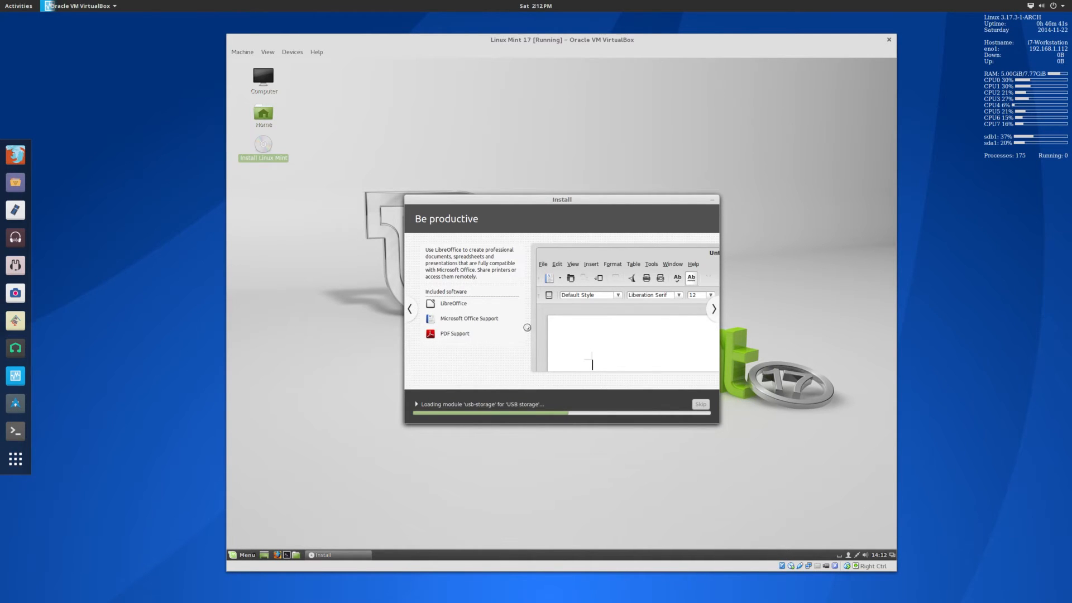
Advance the slideshow through Install software, Run Windows software, Keep your system up to date, and Find help.
{"action": "left_click", "coordinate": [714, 309]}
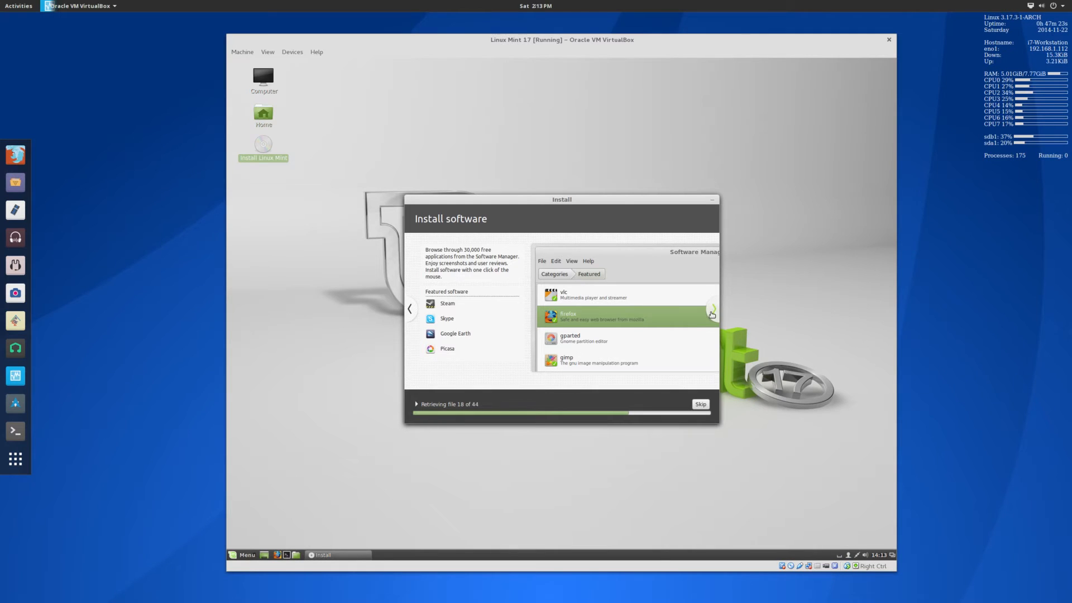
{"action": "left_click", "coordinate": [714, 309]}
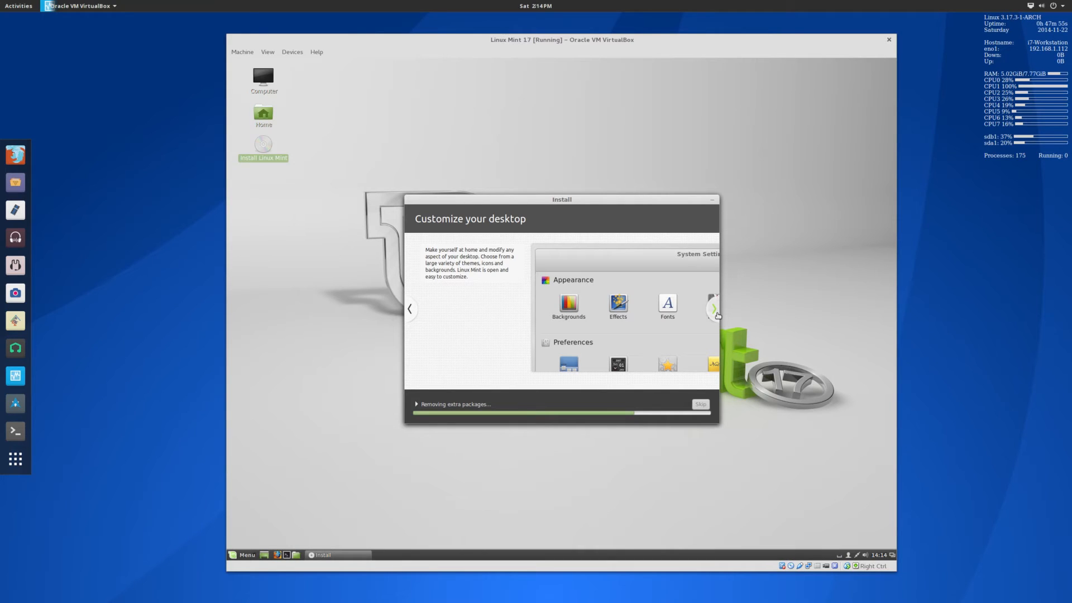
{"action": "left_click", "coordinate": [717, 314]}
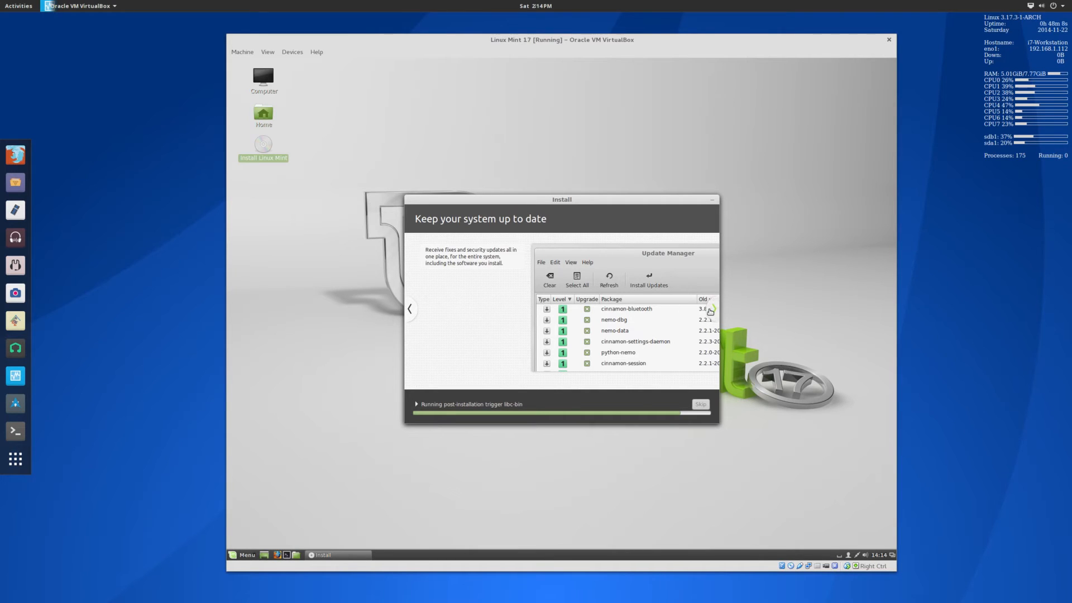
{"action": "left_click", "coordinate": [711, 314]}
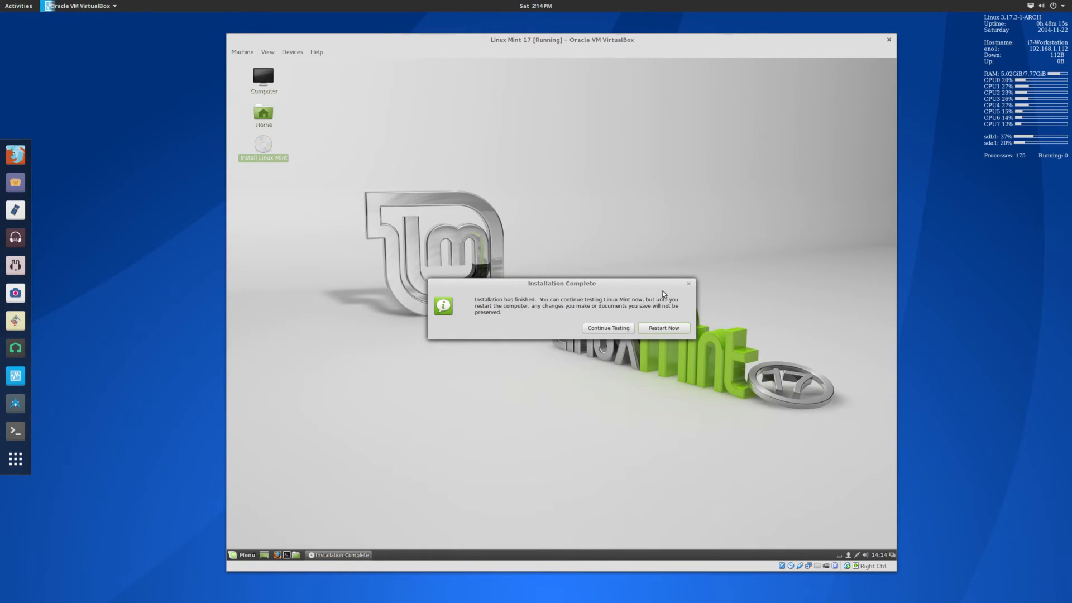
Choose to restart into the installed system and toggle the guest's mouse integration twice.
{"action": "left_click", "coordinate": [675, 332]}
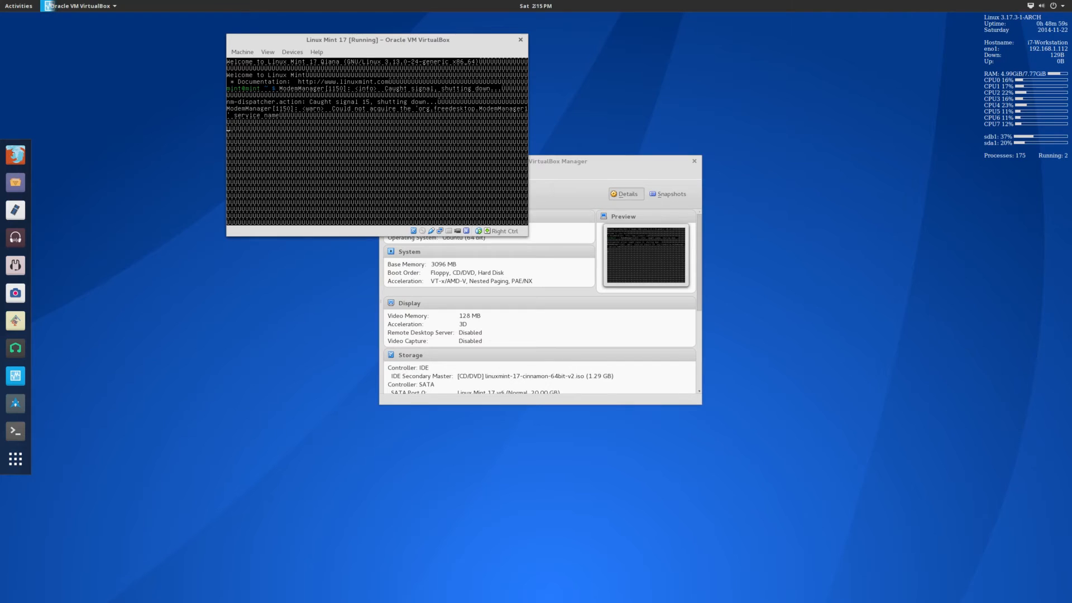
{"action": "left_click", "coordinate": [245, 55]}
{"action": "left_click", "coordinate": [257, 110]}
{"action": "left_click", "coordinate": [238, 55]}
{"action": "left_click", "coordinate": [251, 109]}
Cancel the Close Virtual Machine dialog, then reset the VM via Machine > Reset.
{"action": "left_click", "coordinate": [520, 41]}
{"action": "left_click", "coordinate": [373, 149]}
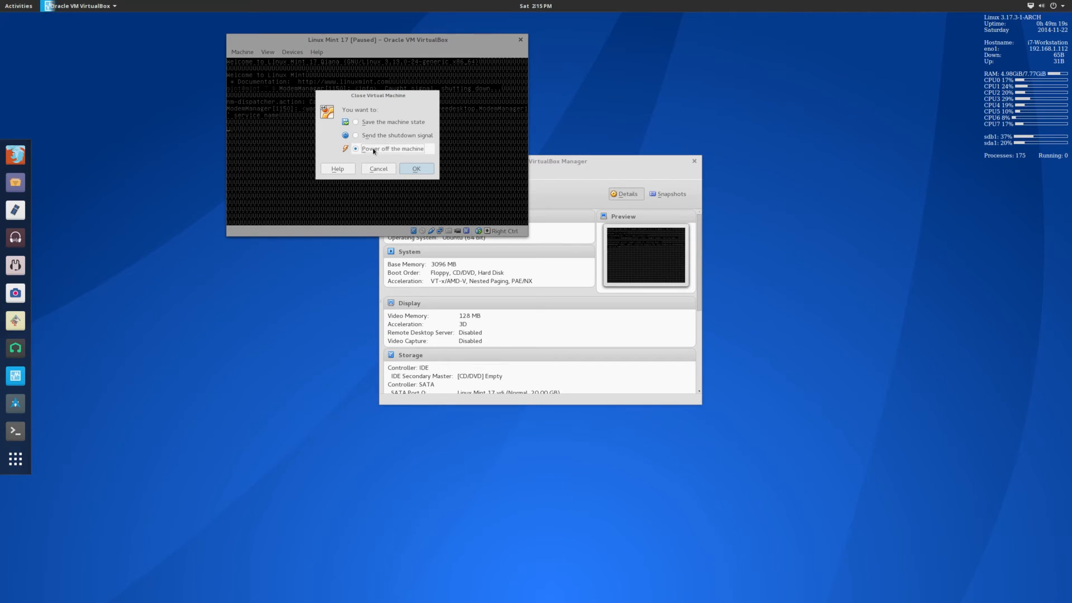
{"action": "left_click", "coordinate": [378, 169]}
{"action": "left_click", "coordinate": [242, 52]}
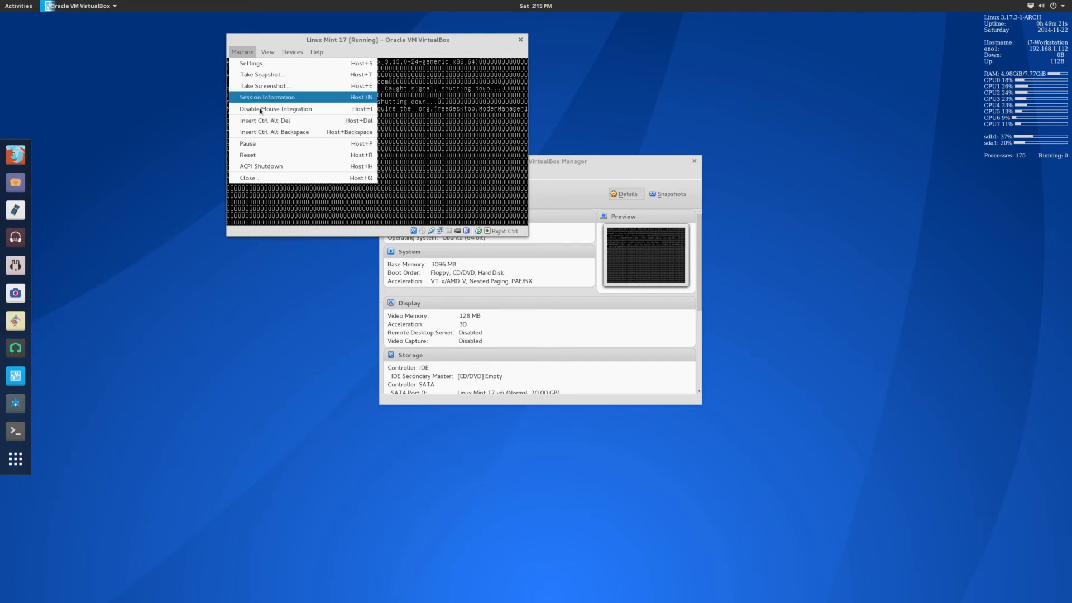
{"action": "left_click", "coordinate": [265, 154]}
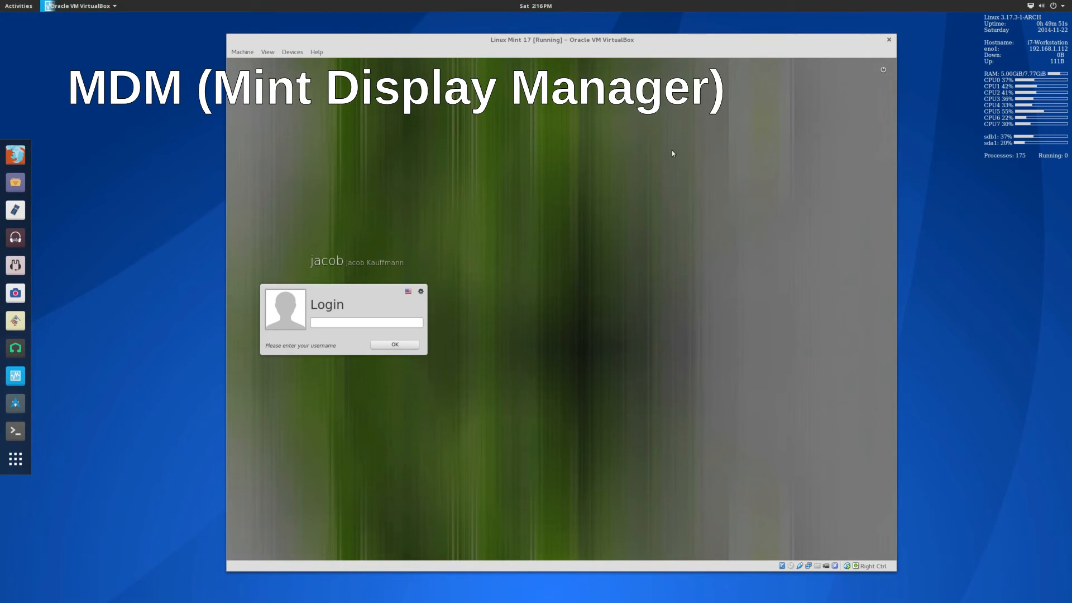
Enter the username at the MDM greeter, then select the user account and type its password.
{"action": "left_click", "coordinate": [421, 292]}
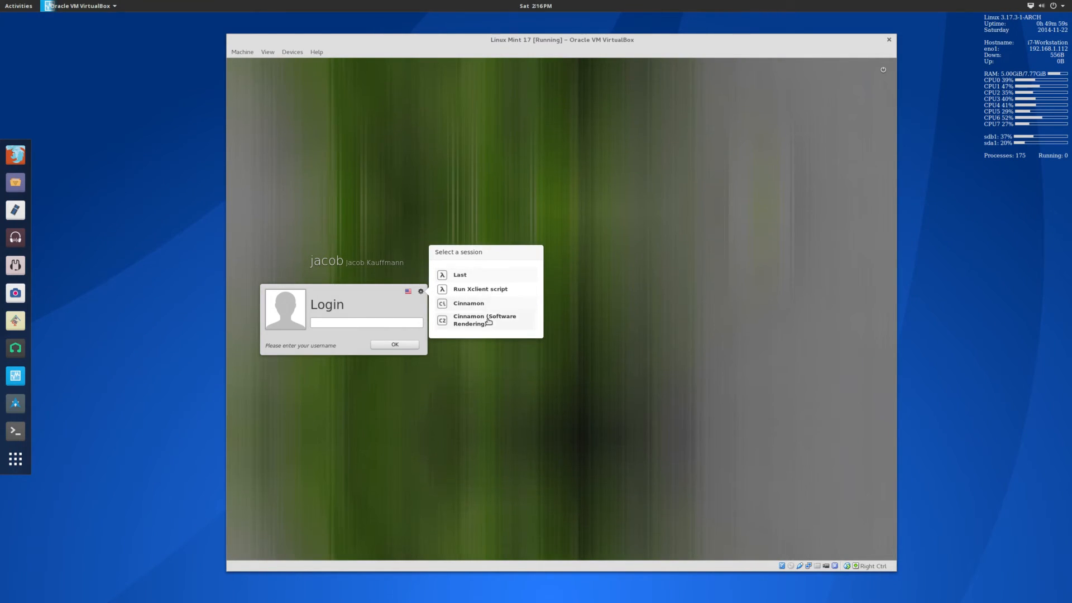
{"action": "left_click", "coordinate": [375, 328]}
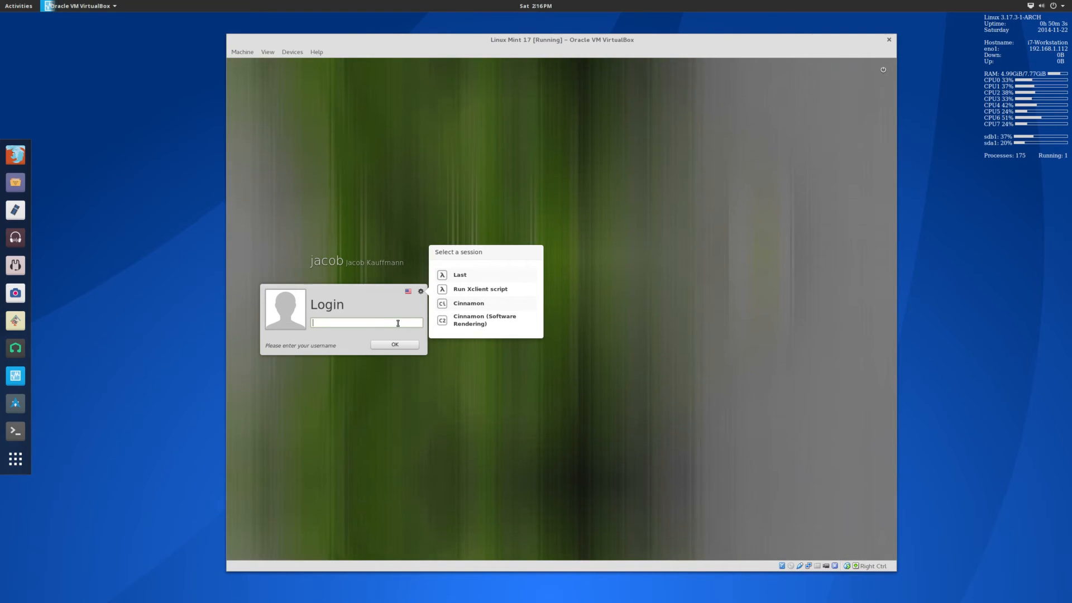
{"action": "type", "text": "passwor"}
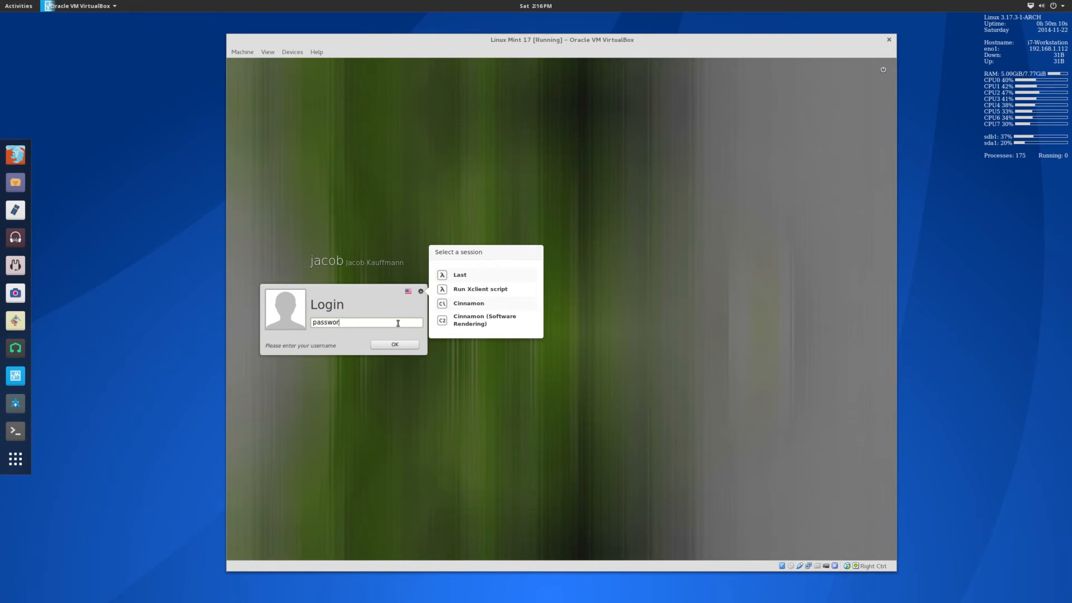
{"action": "key", "text": "BackSpace"}
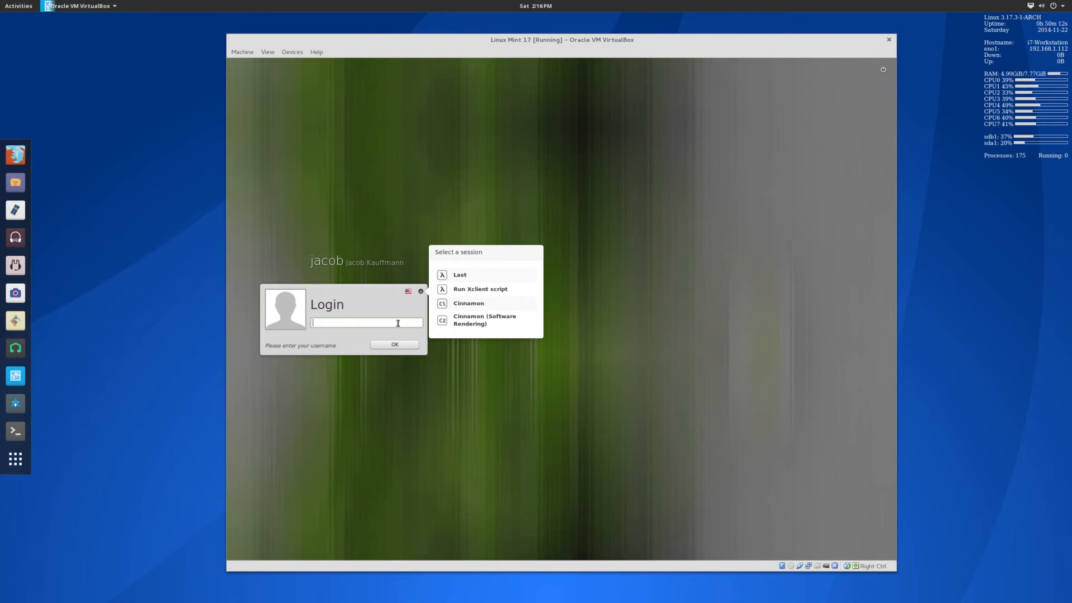
{"action": "type", "text": "jacob"}
{"action": "key", "text": "Return"}
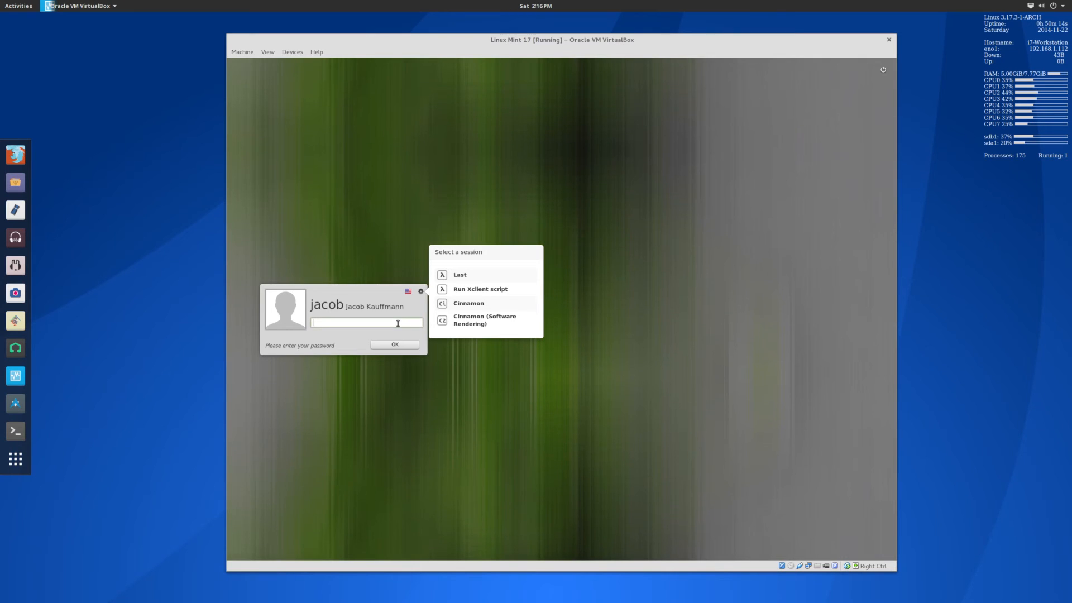
{"action": "key", "text": "Escape"}
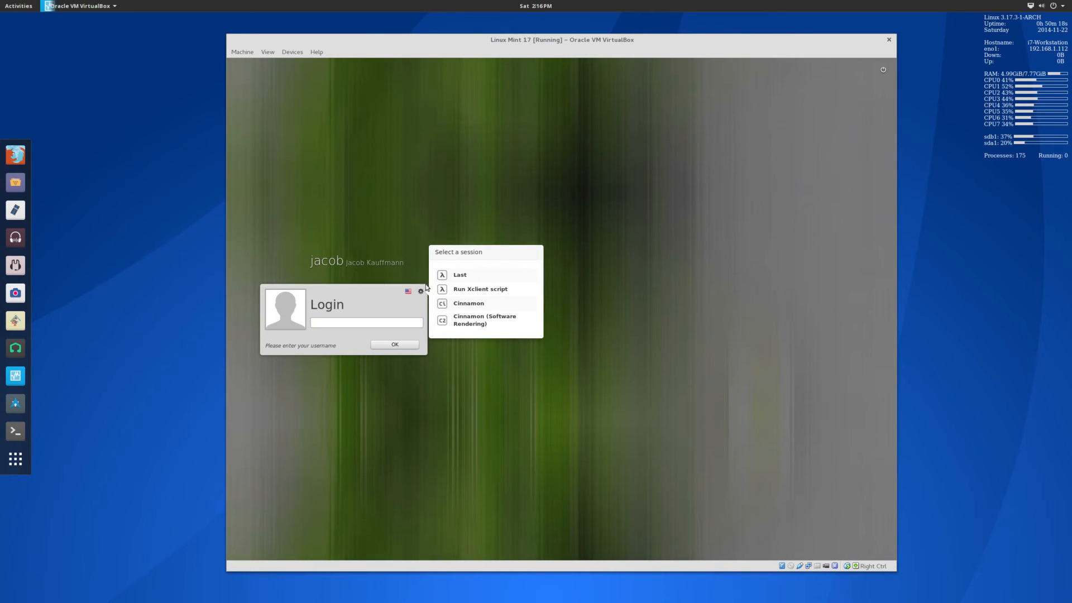
{"action": "left_click", "coordinate": [421, 291]}
{"action": "left_click", "coordinate": [359, 263]}
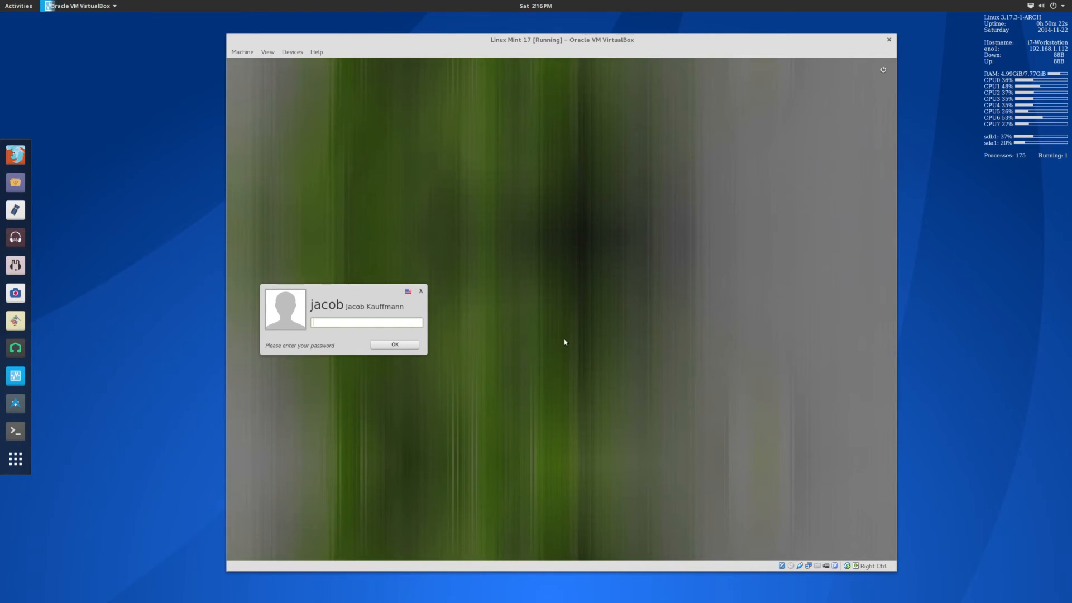
{"action": "type", "text": "**"}
{"action": "key", "text": "Return"}
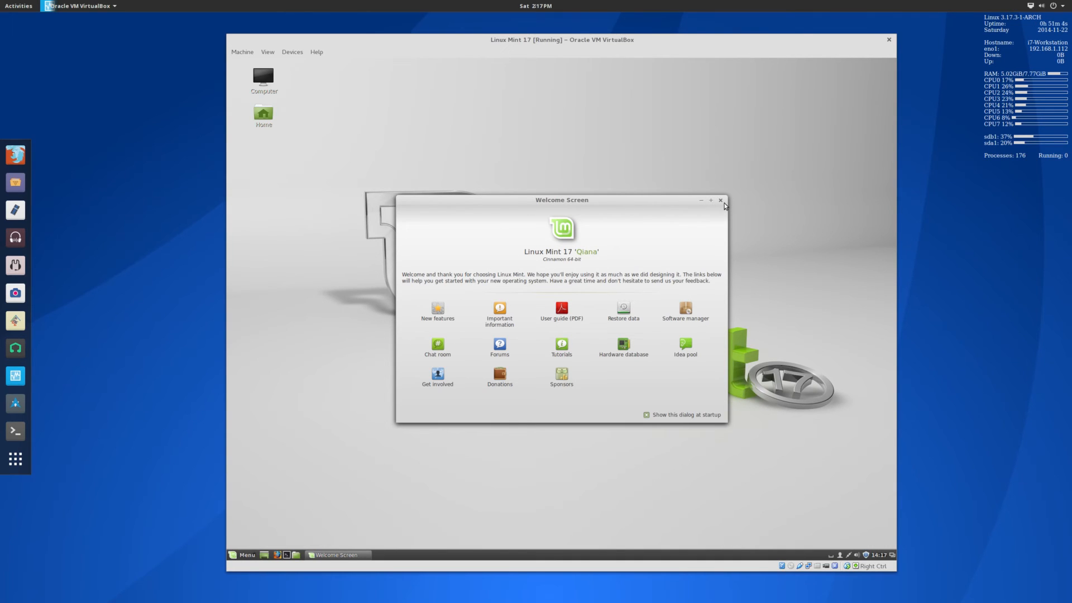
Untick 'Show this dialog at startup', close the Welcome Screen, and open Update Manager from the tray.
{"action": "left_click", "coordinate": [646, 416]}
{"action": "left_click", "coordinate": [721, 201]}
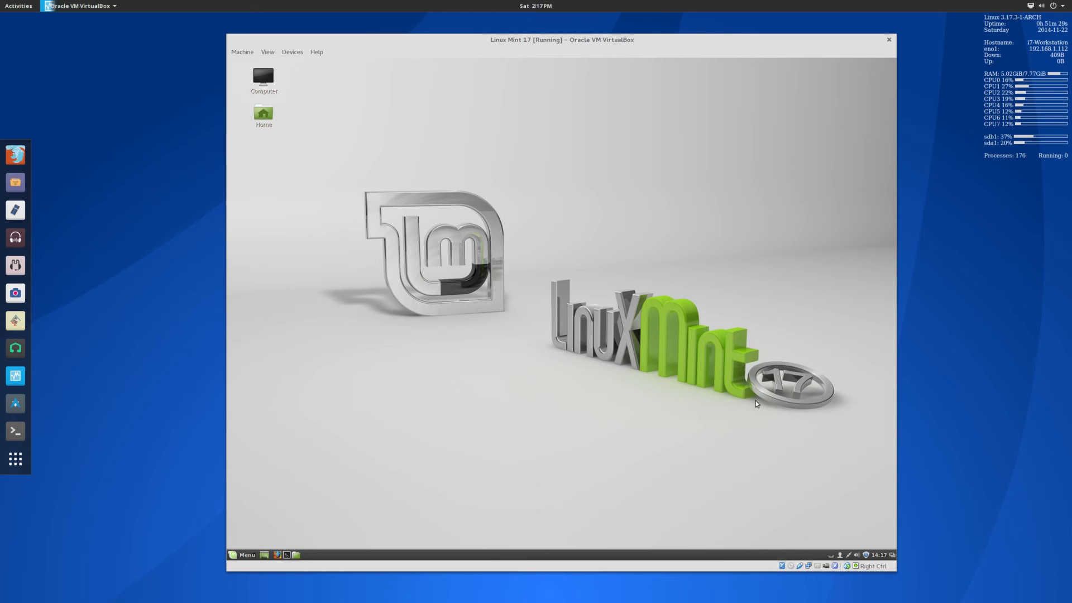
{"action": "left_click_drag", "start_coordinate": [762, 405], "coordinate": [785, 357]}
{"action": "left_click", "coordinate": [866, 554]}
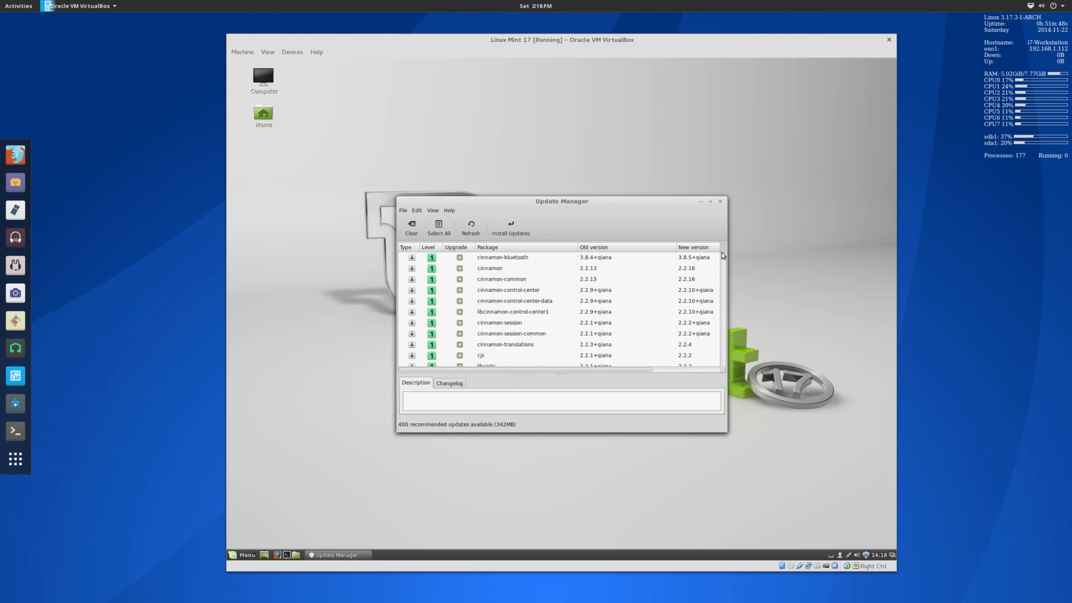
Scroll through the 400 recommended updates and open Update Manager's Edit menu.
{"action": "left_click_drag", "start_coordinate": [722, 253], "coordinate": [718, 285]}
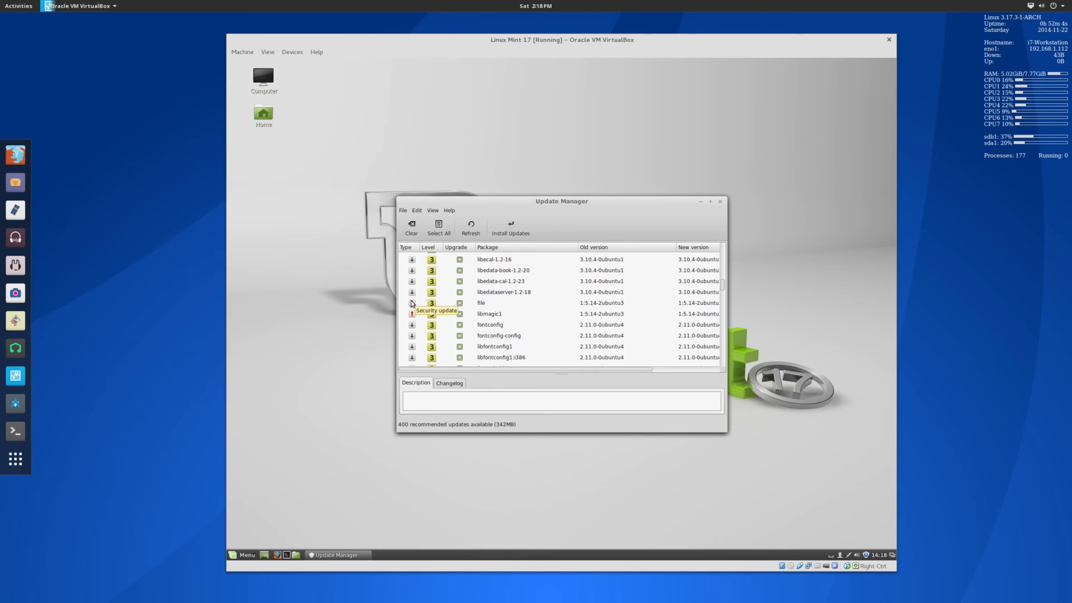
{"action": "left_click", "coordinate": [417, 212]}
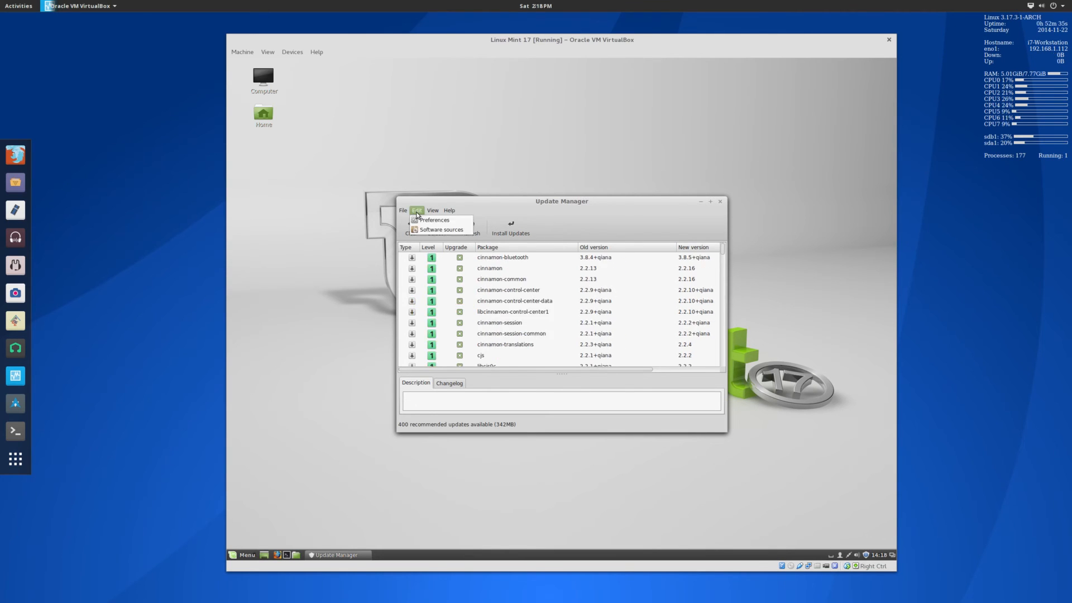
Review the update levels in Edit > Preferences, then apply them so the package list reloads.
{"action": "left_click", "coordinate": [421, 221]}
{"action": "left_click_drag", "start_coordinate": [464, 243], "coordinate": [602, 236]}
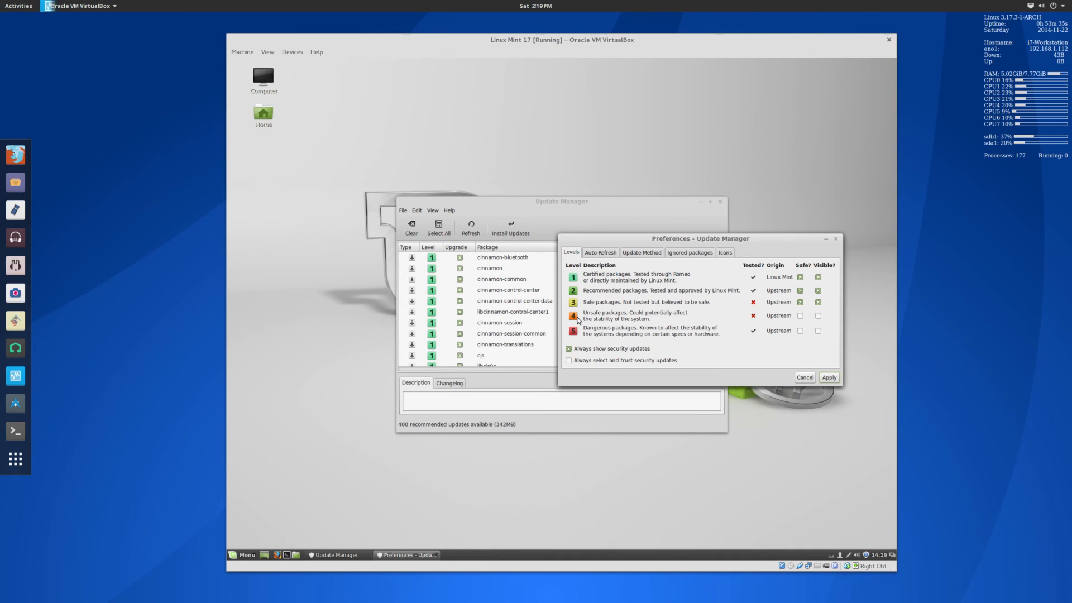
{"action": "left_click", "coordinate": [836, 241]}
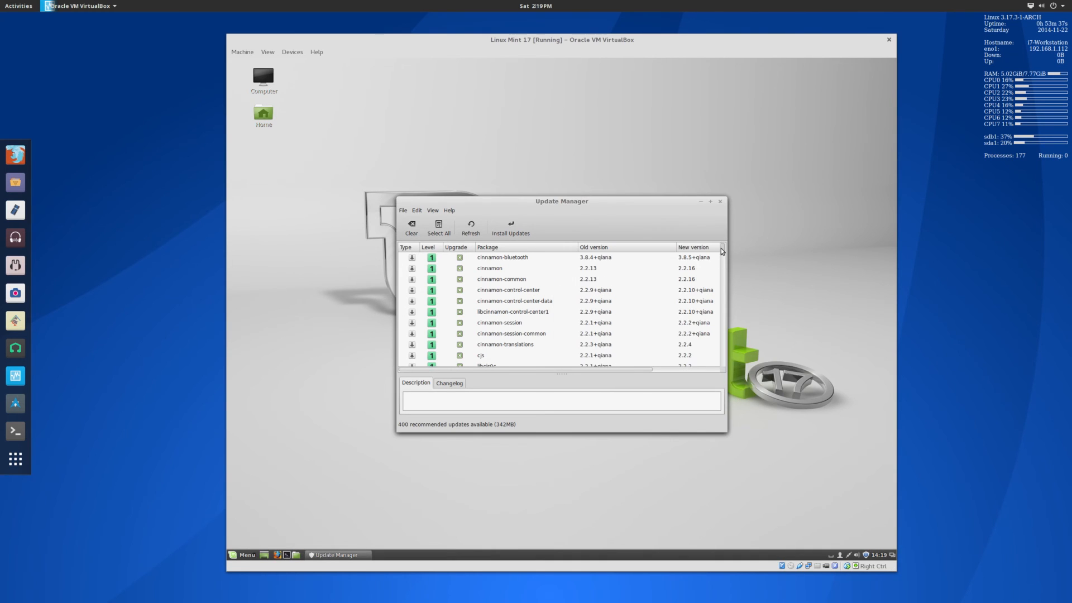
{"action": "left_click_drag", "start_coordinate": [723, 258], "coordinate": [747, 394]}
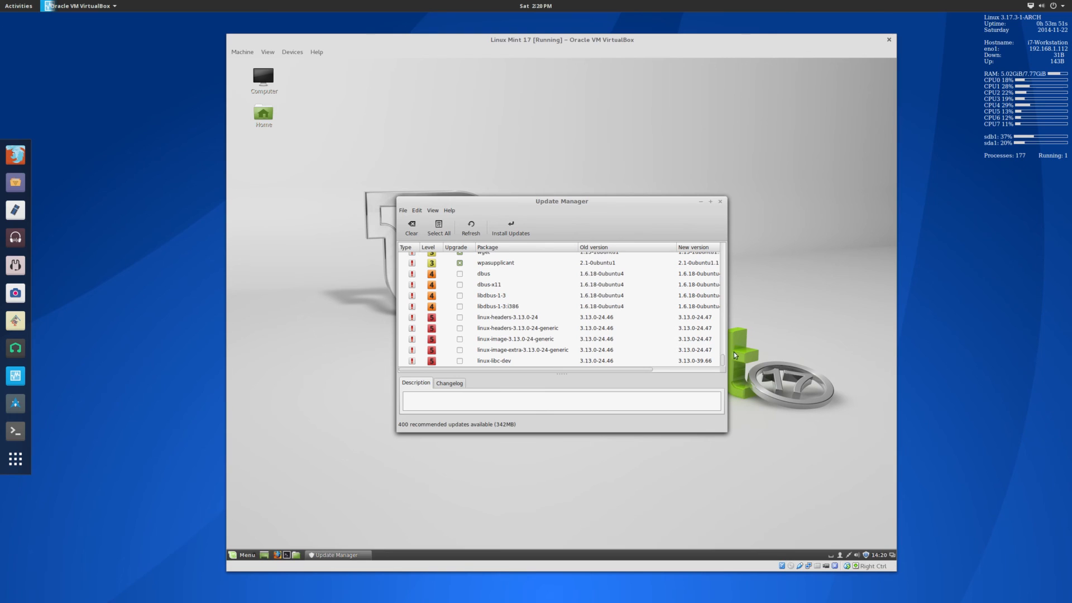
Scroll to the end of the package list and start installing the selected updates.
{"action": "mouse_move", "coordinate": [724, 363]}
{"action": "left_mouse_down"}
{"action": "mouse_move", "coordinate": [724, 259]}
{"action": "mouse_move", "coordinate": [733, 377]}
{"action": "left_mouse_up"}
{"action": "left_click", "coordinate": [512, 238]}
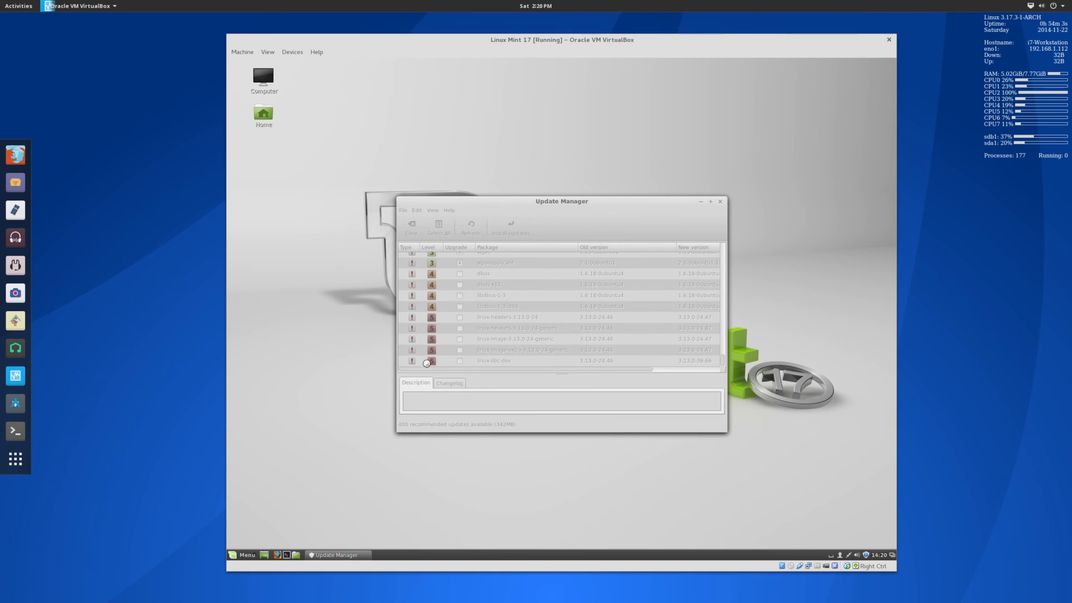
Accept the extra libxkbcommon-x11-0 package, authenticate with the account password, and open the Mint menu.
{"action": "left_click", "coordinate": [576, 281]}
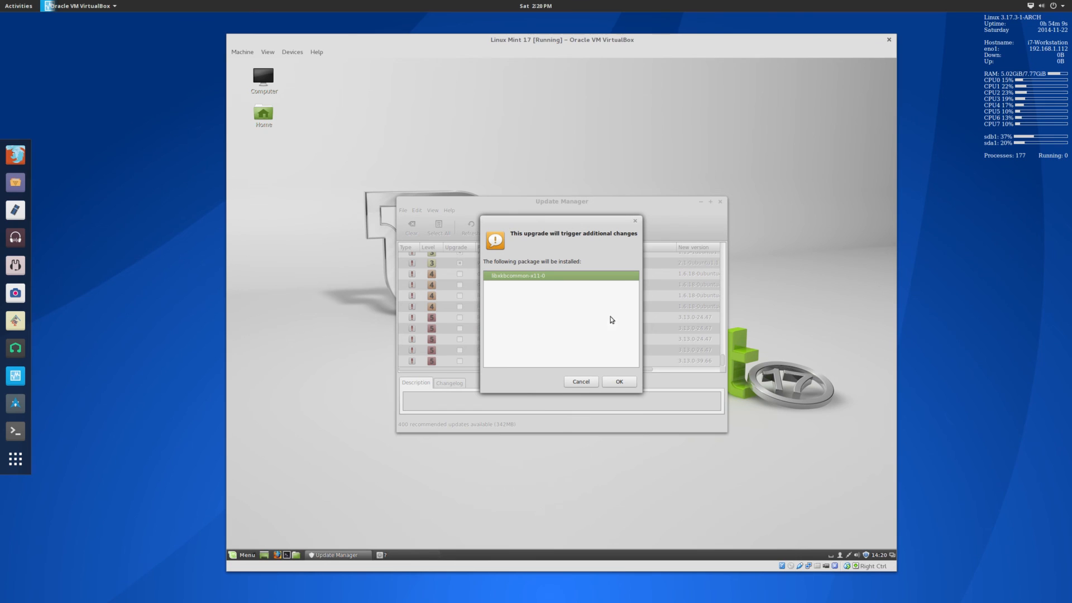
{"action": "left_click", "coordinate": [612, 388]}
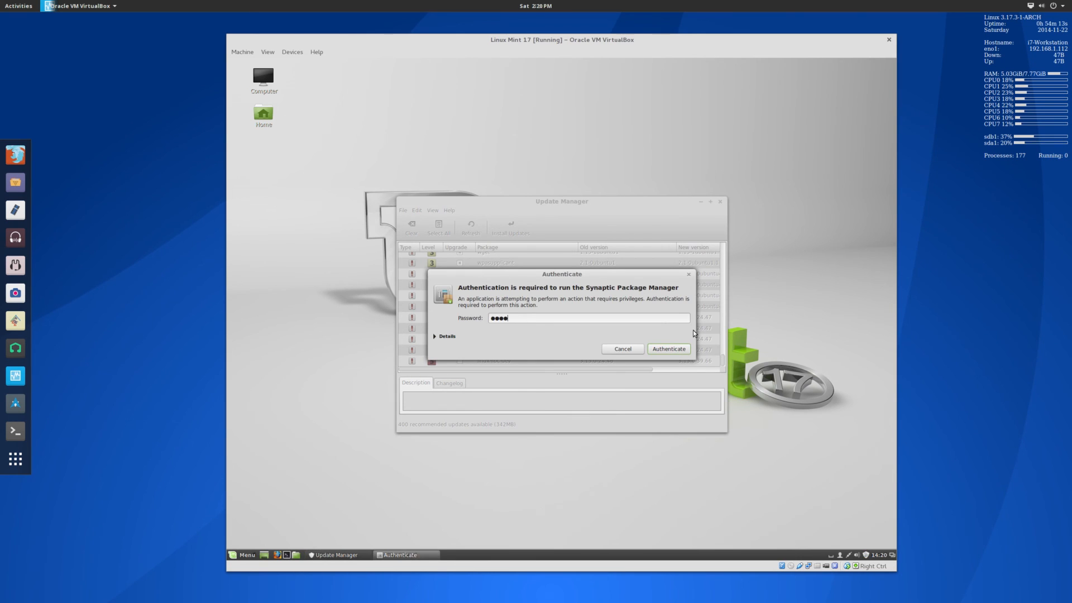
{"action": "type", "text": "****"}
{"action": "key", "text": "Return"}
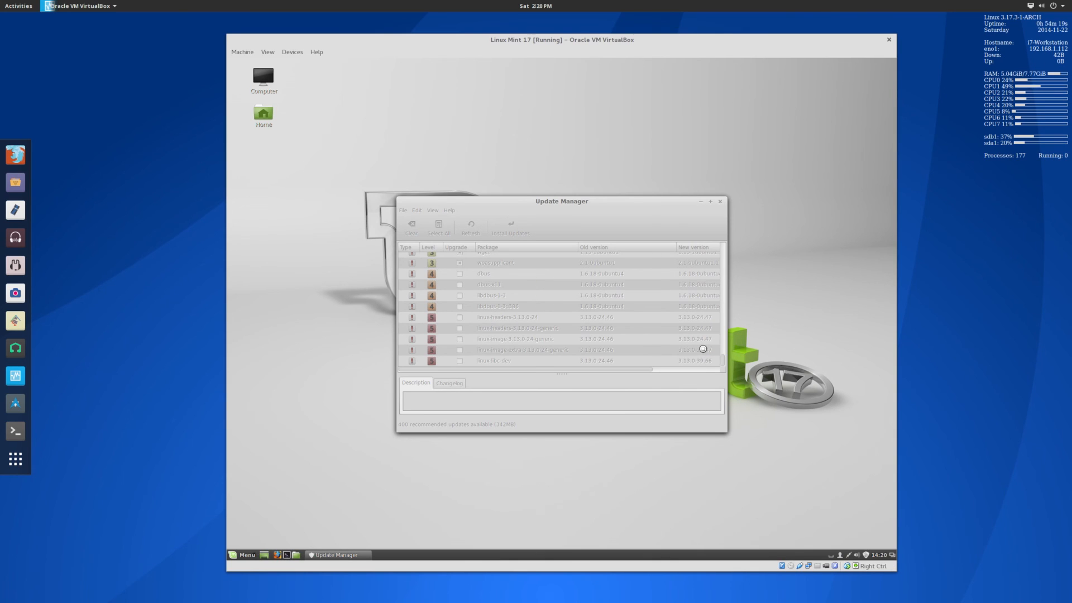
{"action": "left_click", "coordinate": [243, 555]}
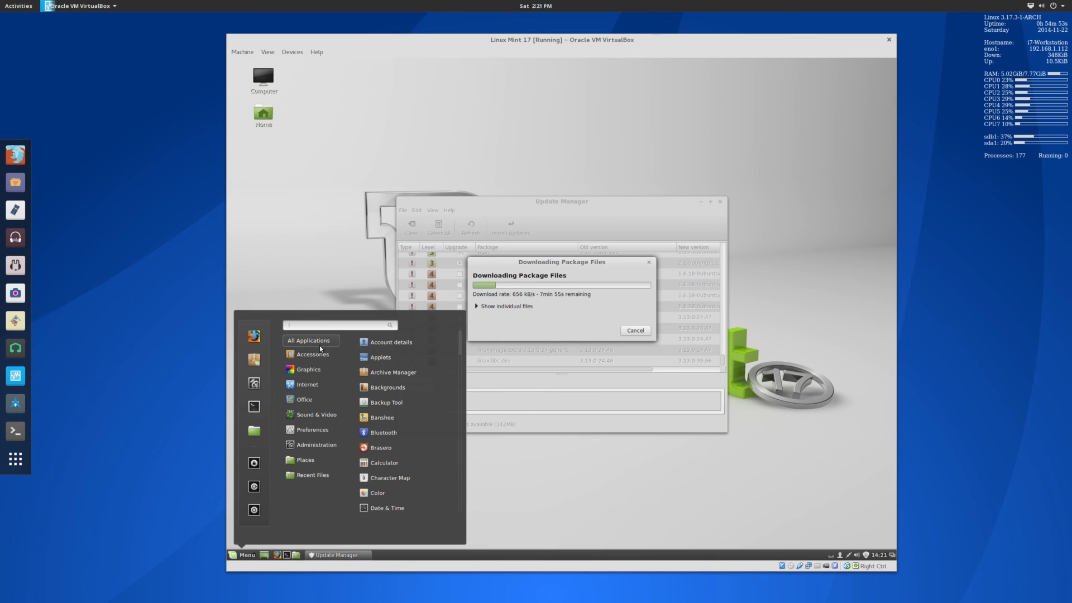
Browse All Applications in the Mint menu, then close it while packages keep downloading.
{"action": "scroll", "coordinate": [423, 400], "scroll_direction": "down", "scroll_amount": 5}
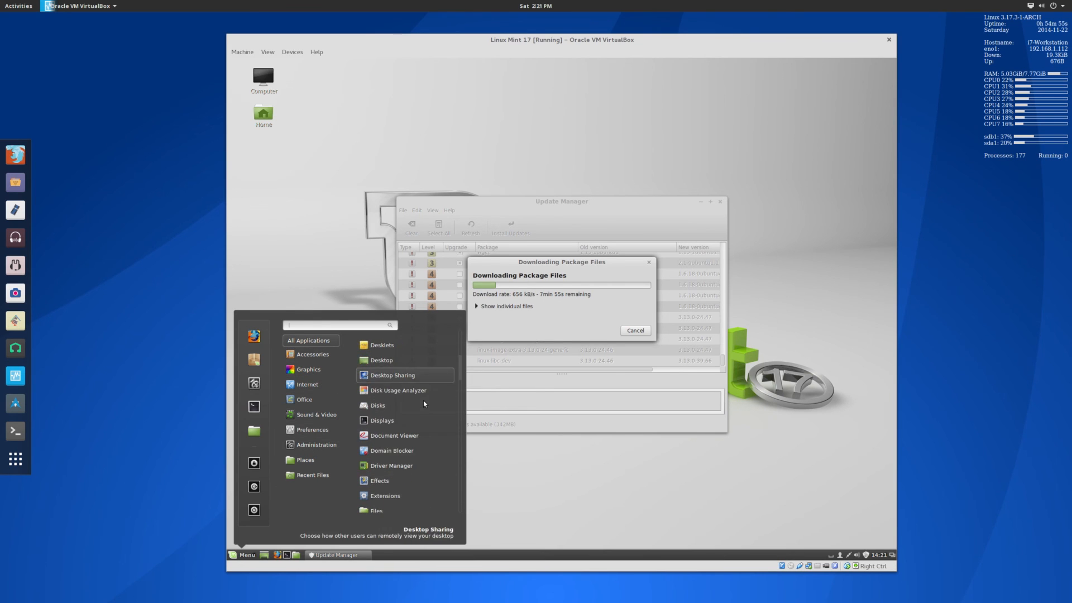
{"action": "scroll", "coordinate": [429, 403], "scroll_direction": "down", "scroll_amount": 8}
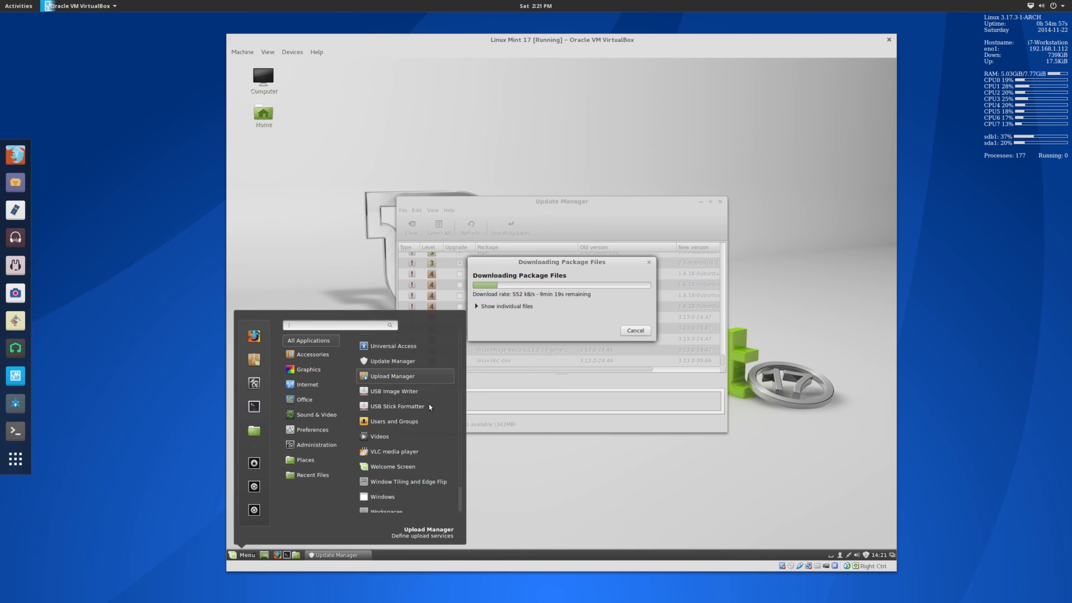
{"action": "scroll", "coordinate": [429, 404], "scroll_direction": "up", "scroll_amount": 13}
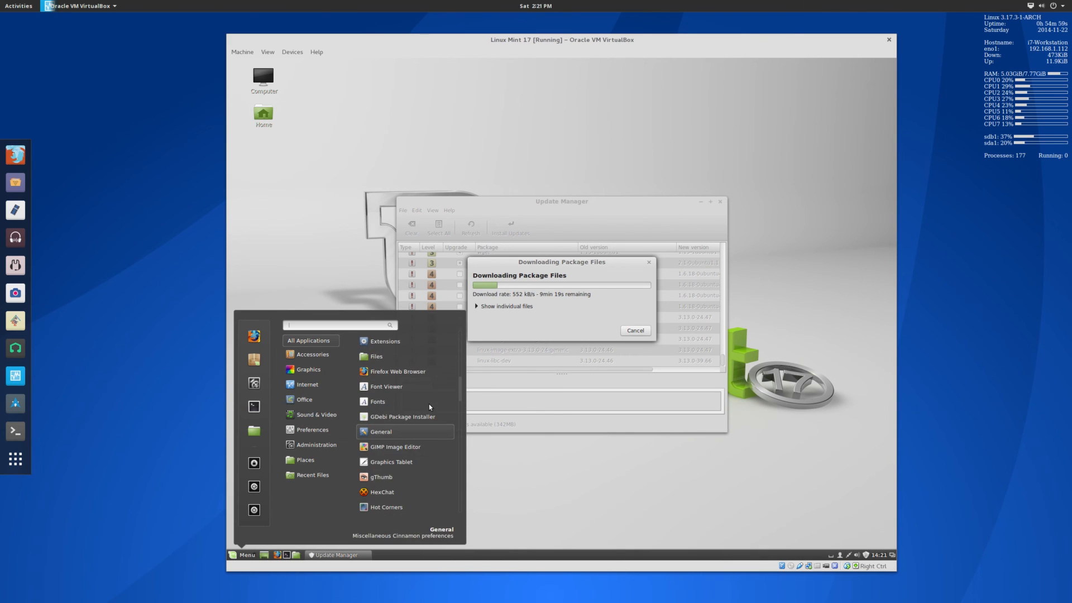
{"action": "left_click", "coordinate": [241, 557]}
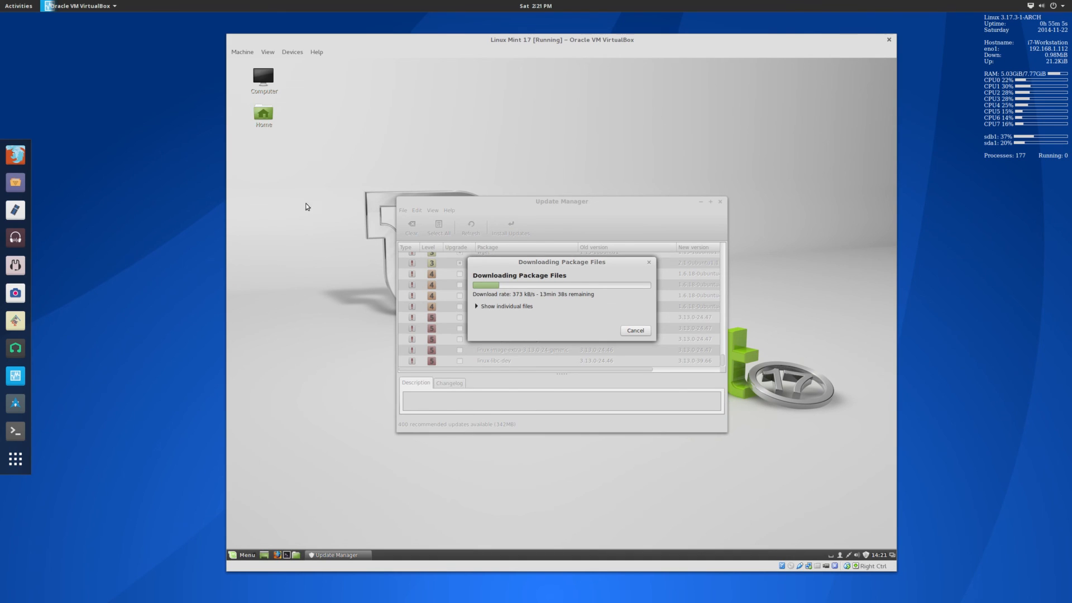